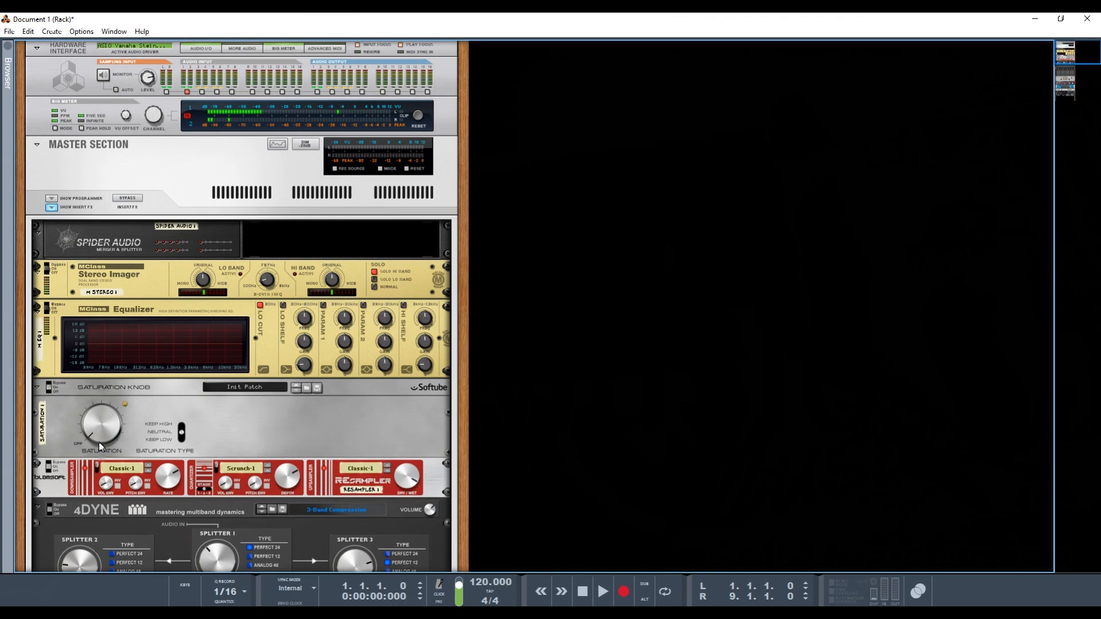
Show the rear of the rack and disconnect the Spider Audio splitter outputs feeding the Stereo Imager and the Equalizer
{"action": "key", "text": "Tab"}
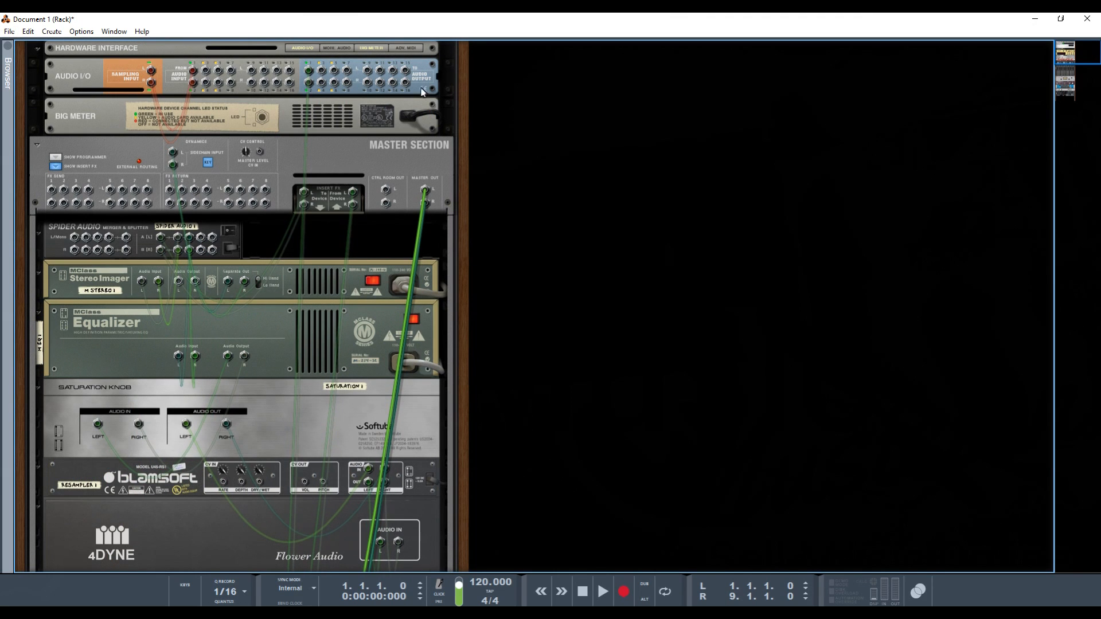
{"action": "left_click", "coordinate": [393, 156]}
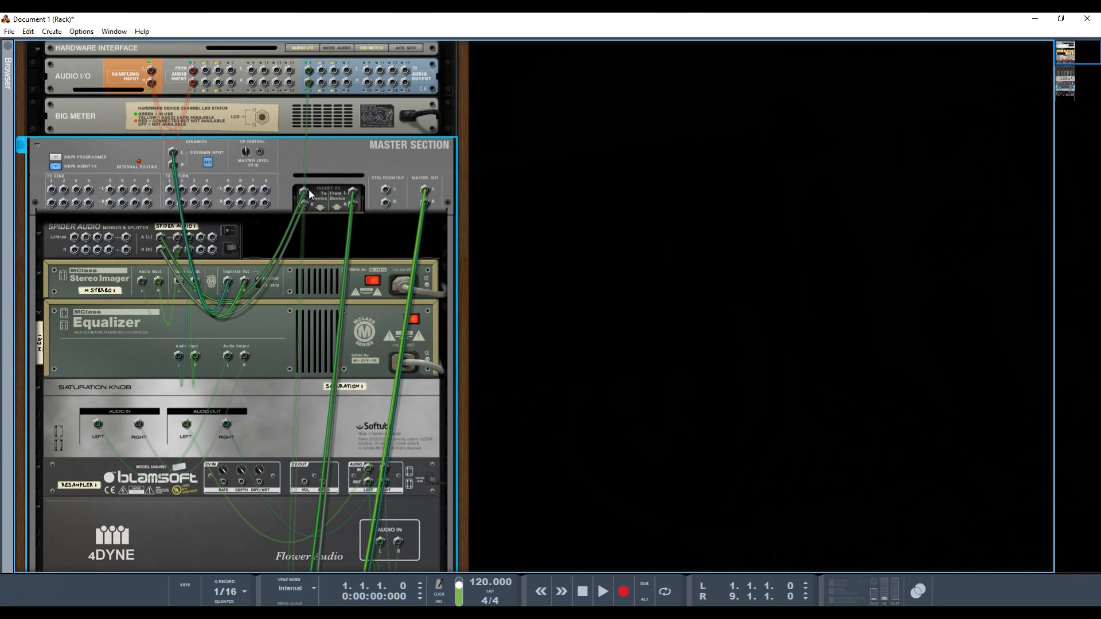
{"action": "left_click", "coordinate": [130, 227]}
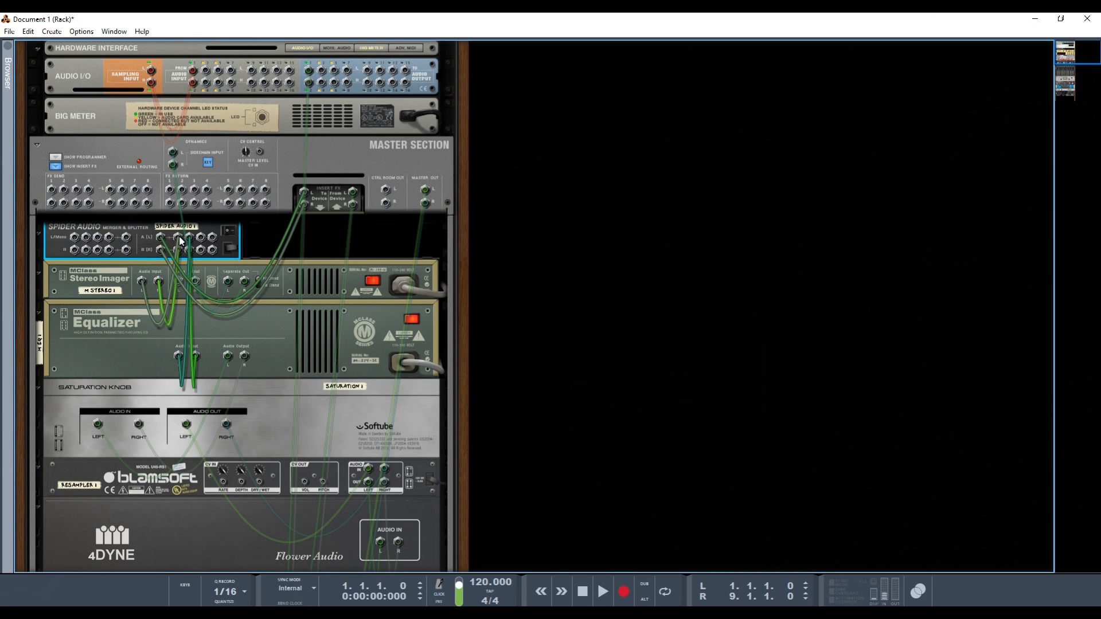
{"action": "left_click_drag", "start_coordinate": [178, 236], "coordinate": [288, 246]}
{"action": "left_click_drag", "start_coordinate": [187, 243], "coordinate": [223, 243]}
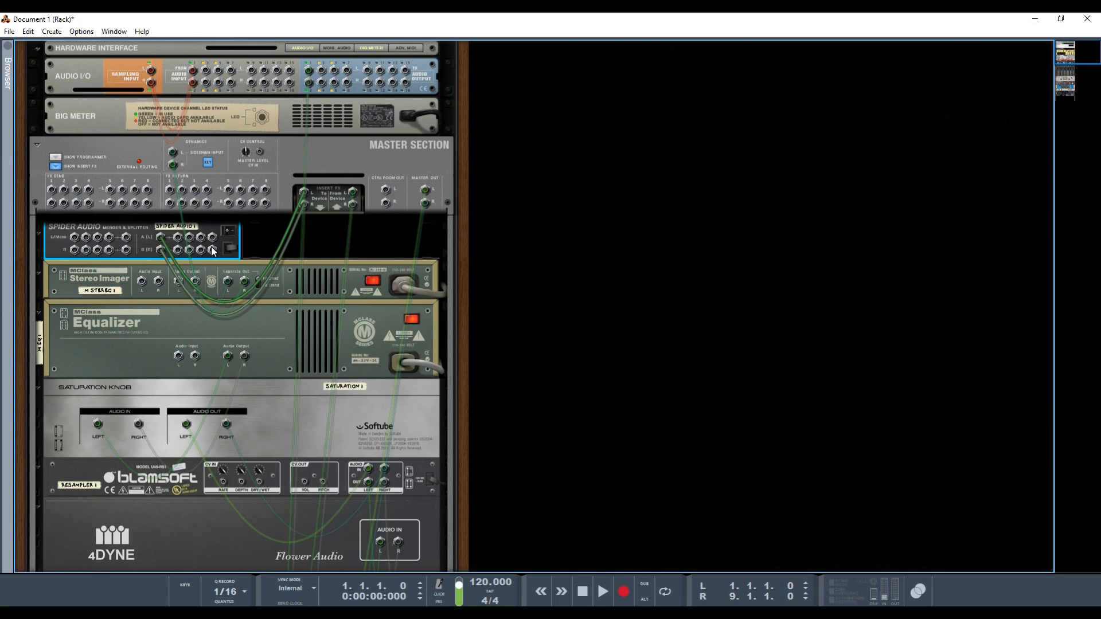
Reconnect the first Spider Audio splitter output pair to the Stereo Imager's audio inputs, checking the rack with all cables shown
{"action": "key", "text": "k"}
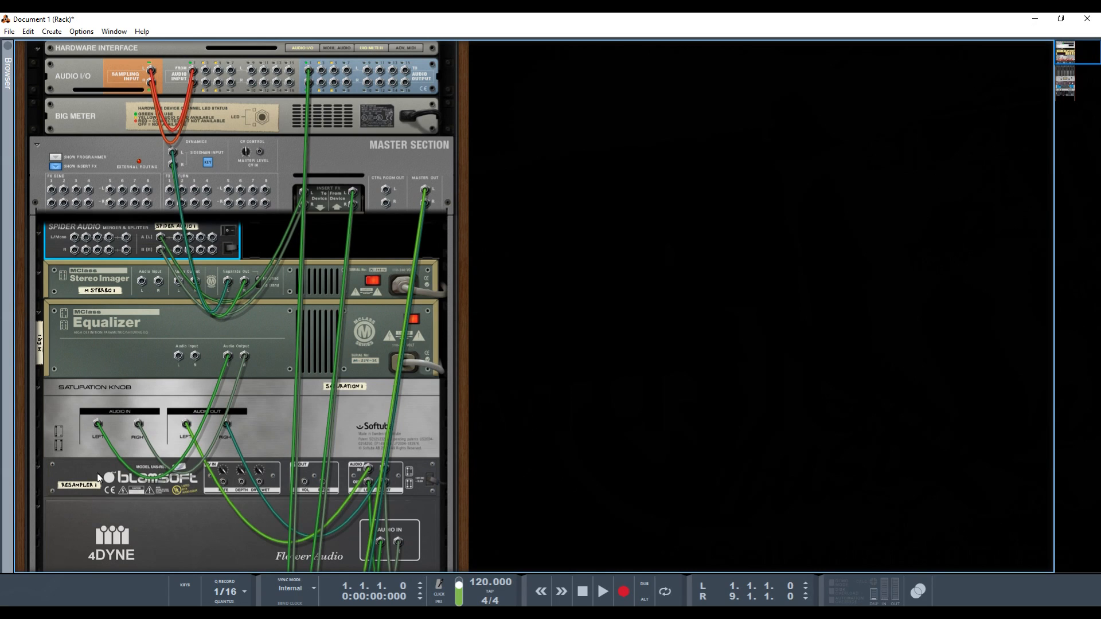
{"action": "key", "text": "k"}
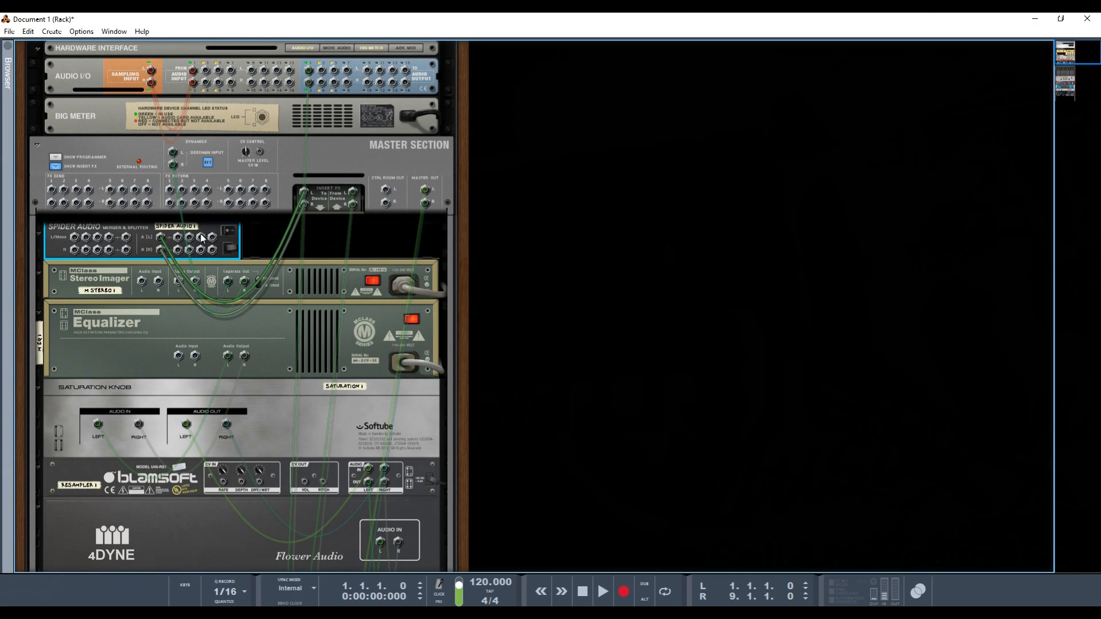
{"action": "key", "text": "k"}
{"action": "key", "text": "k"}
{"action": "left_click_drag", "start_coordinate": [177, 249], "coordinate": [177, 160]}
{"action": "left_click_drag", "start_coordinate": [177, 237], "coordinate": [144, 284]}
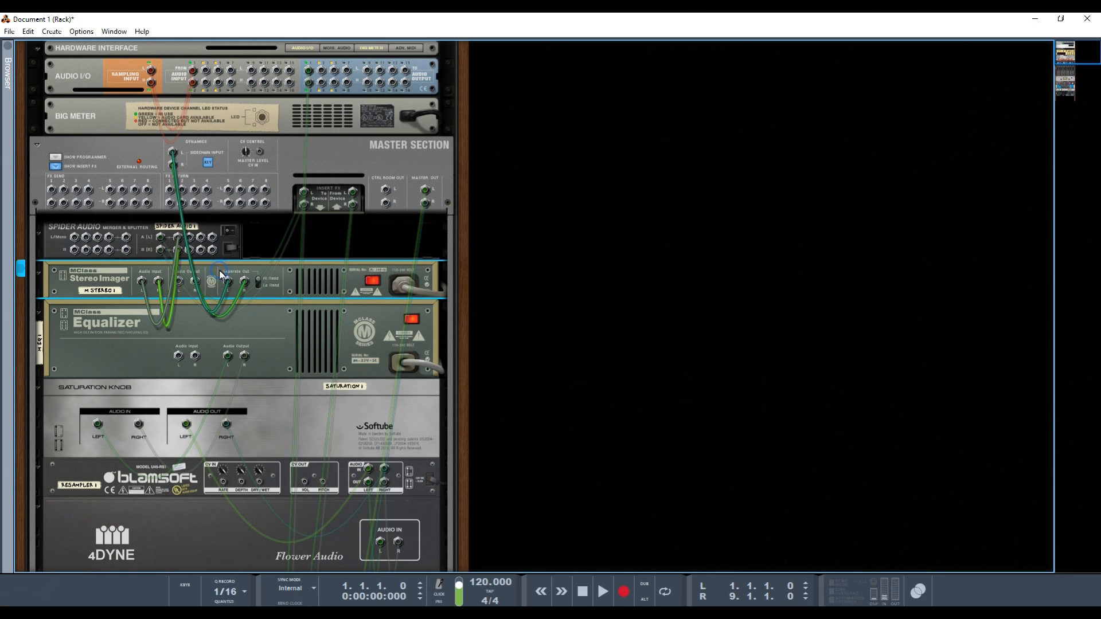
Check the master compressor's external sidechain key in the main mixer and the Stereo Imager's crossover frequency on the rack front
{"action": "key", "text": "Tab"}
{"action": "left_click_drag", "start_coordinate": [261, 285], "coordinate": [265, 289]}
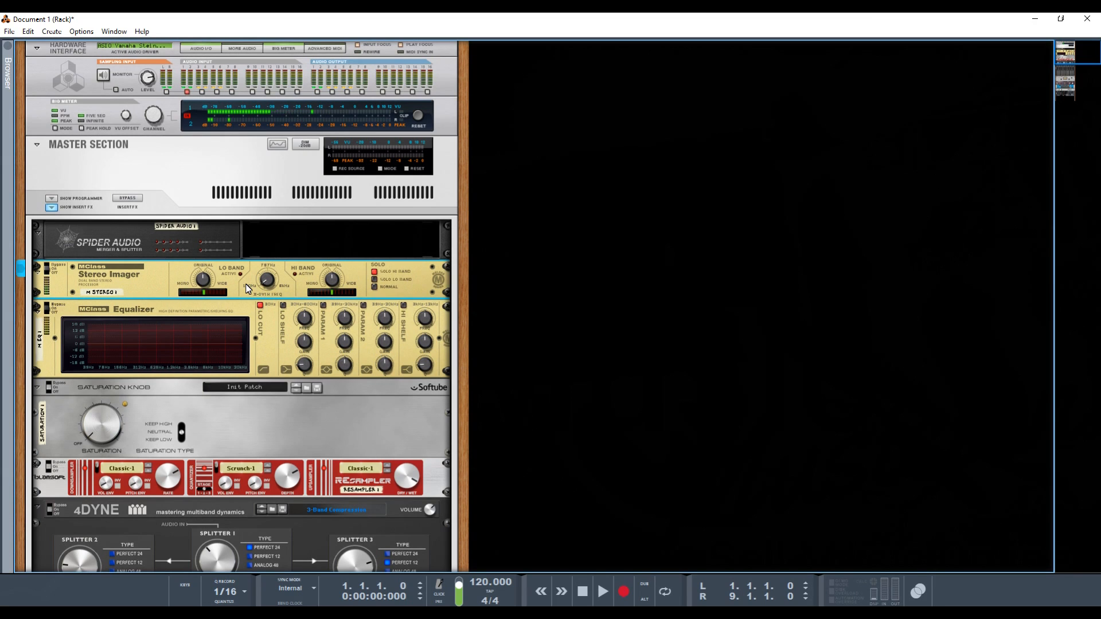
{"action": "left_click", "coordinate": [114, 32]}
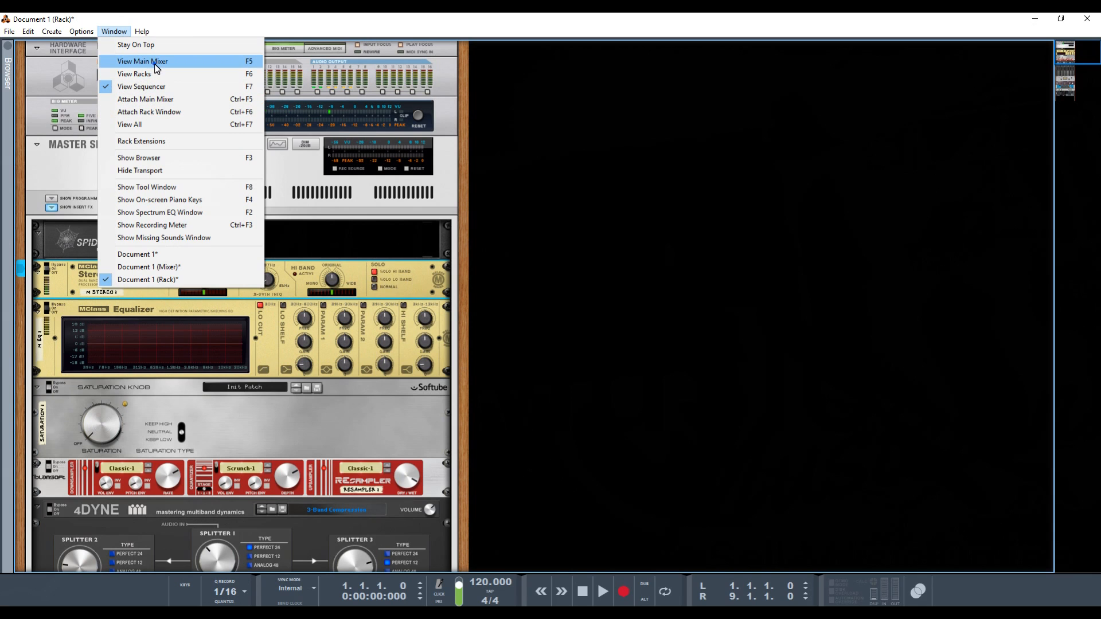
{"action": "left_click", "coordinate": [153, 63]}
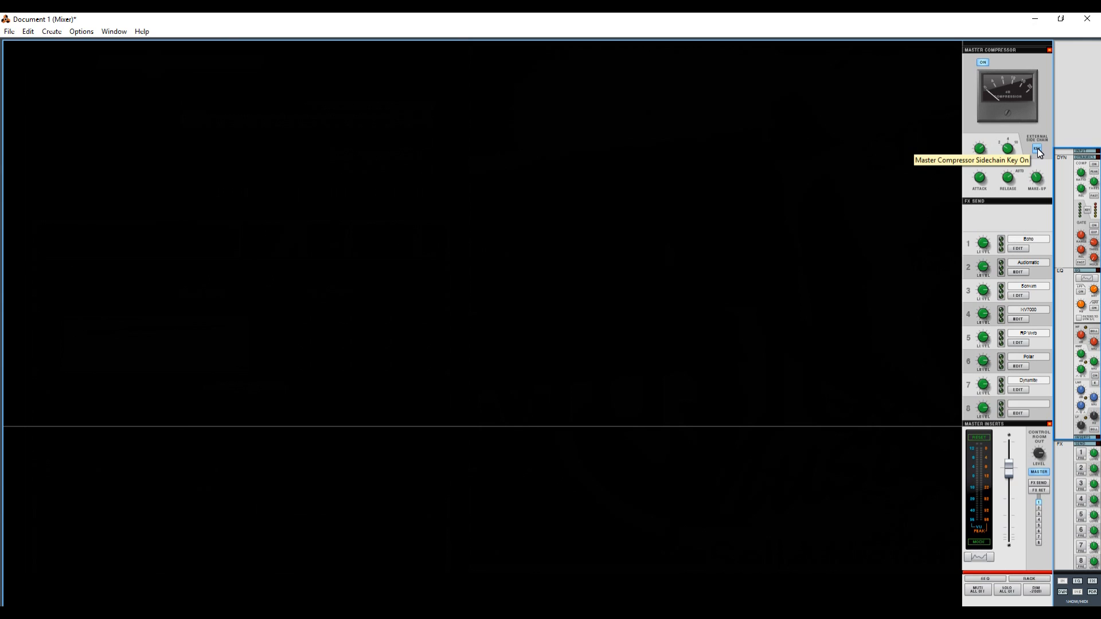
{"action": "key", "text": "alt+Tab"}
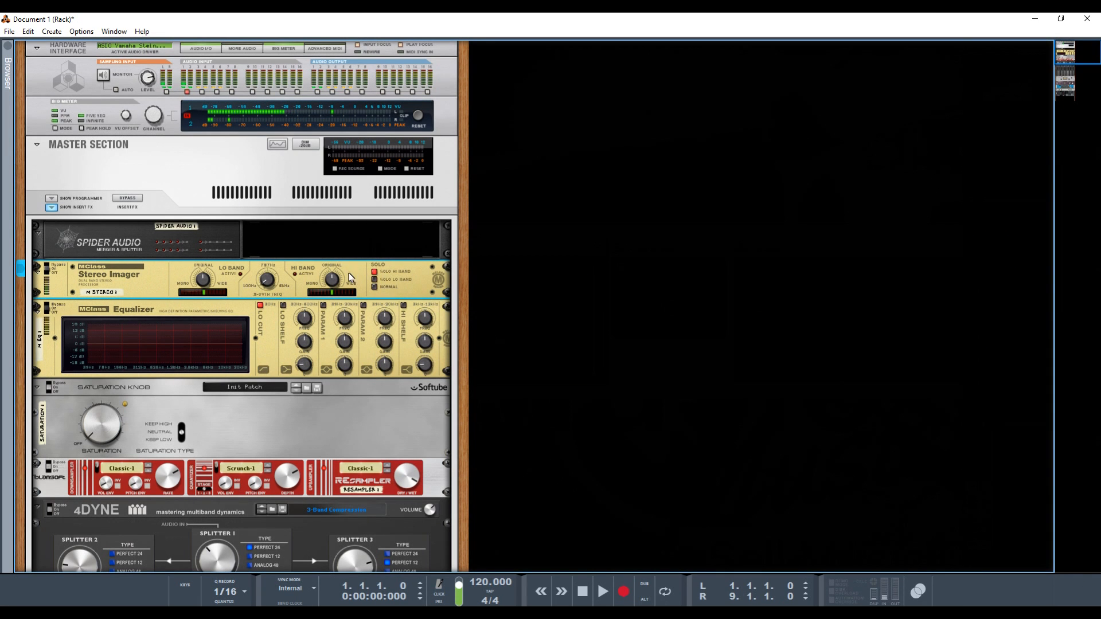
{"action": "mouse_move", "coordinate": [266, 285]}
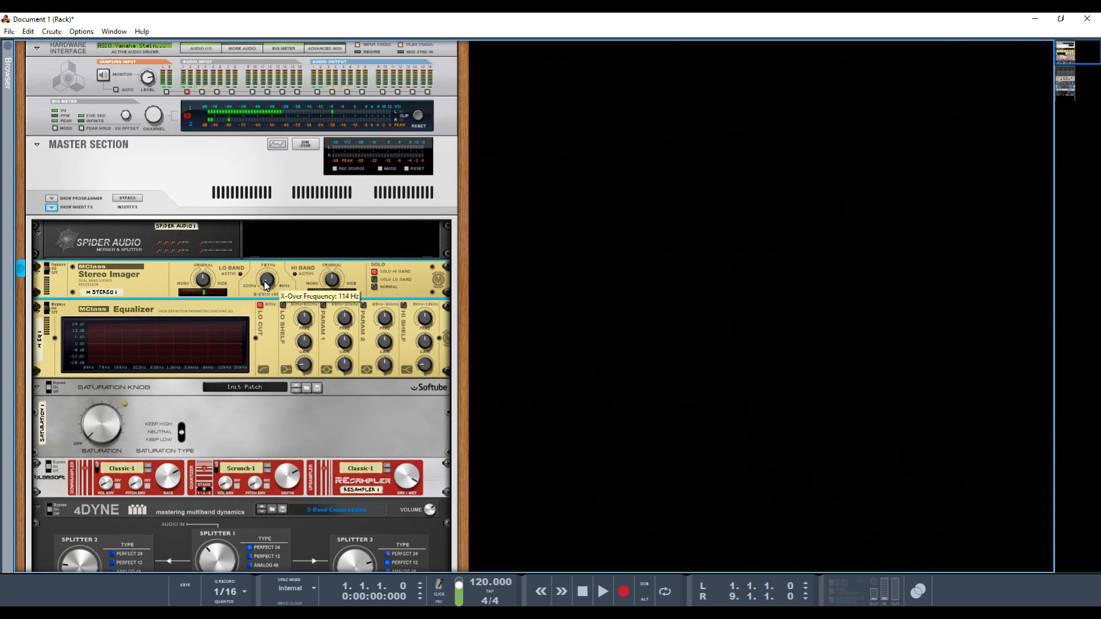
Inspect the Master Section's rear insert routing and expand the master inserts controls in the main mixer
{"action": "key", "text": "Tab"}
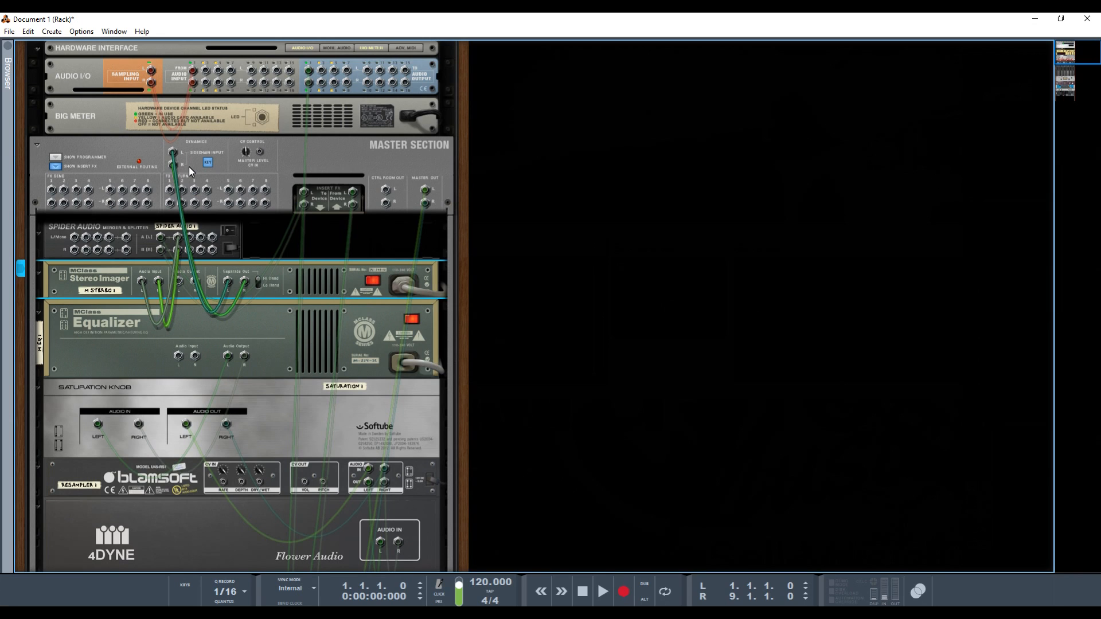
{"action": "left_click", "coordinate": [319, 211]}
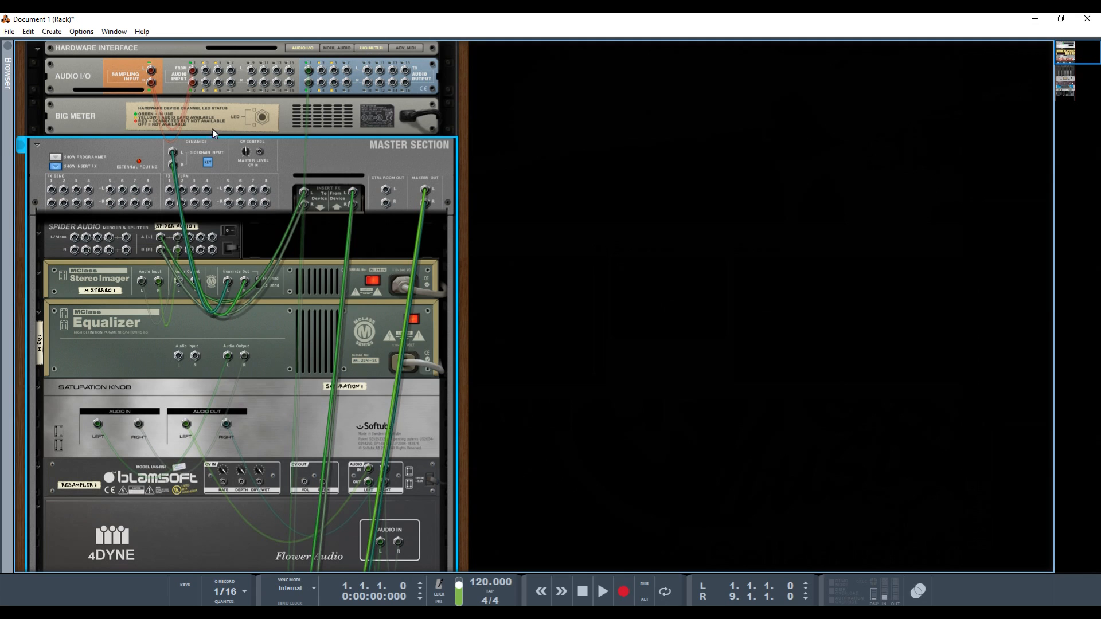
{"action": "key", "text": "alt+Tab"}
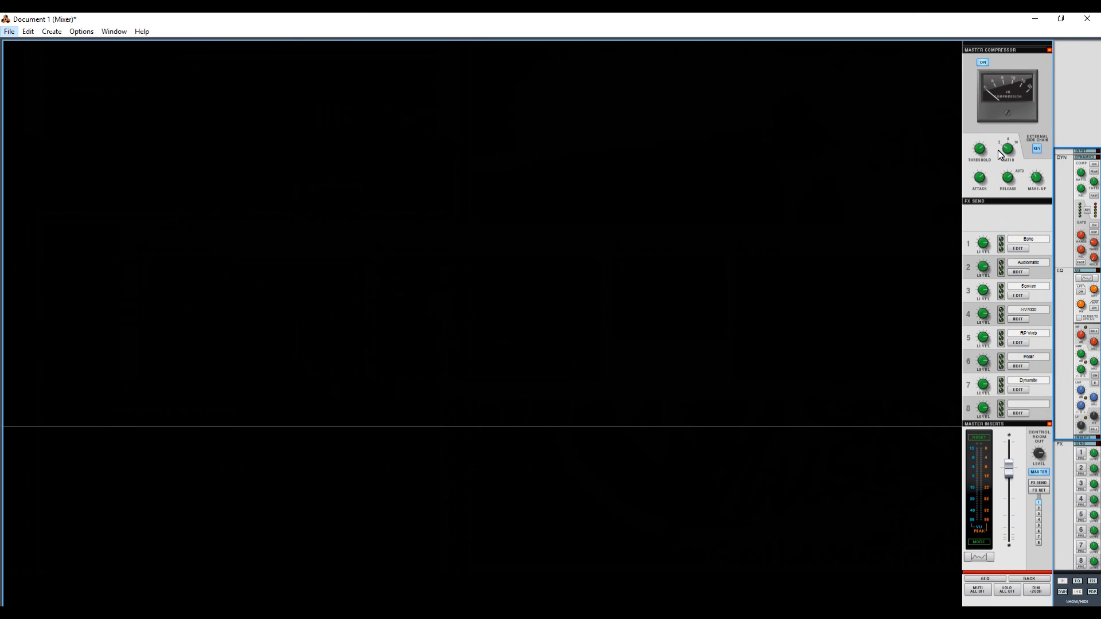
{"action": "scroll", "coordinate": [998, 218], "scroll_direction": "down", "scroll_amount": 5}
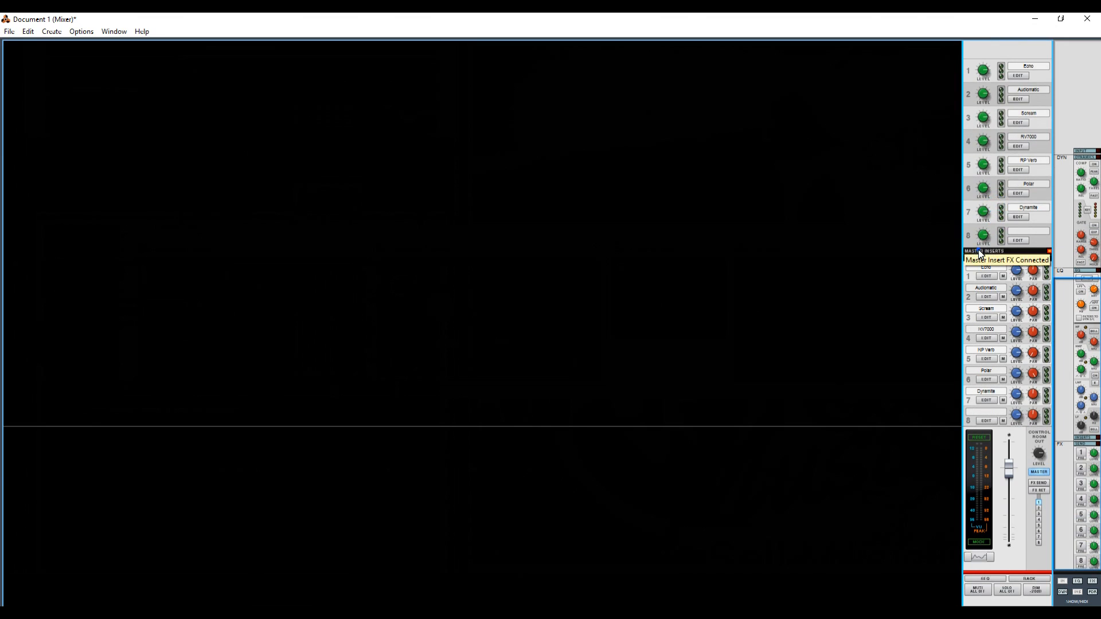
{"action": "left_click", "coordinate": [979, 251]}
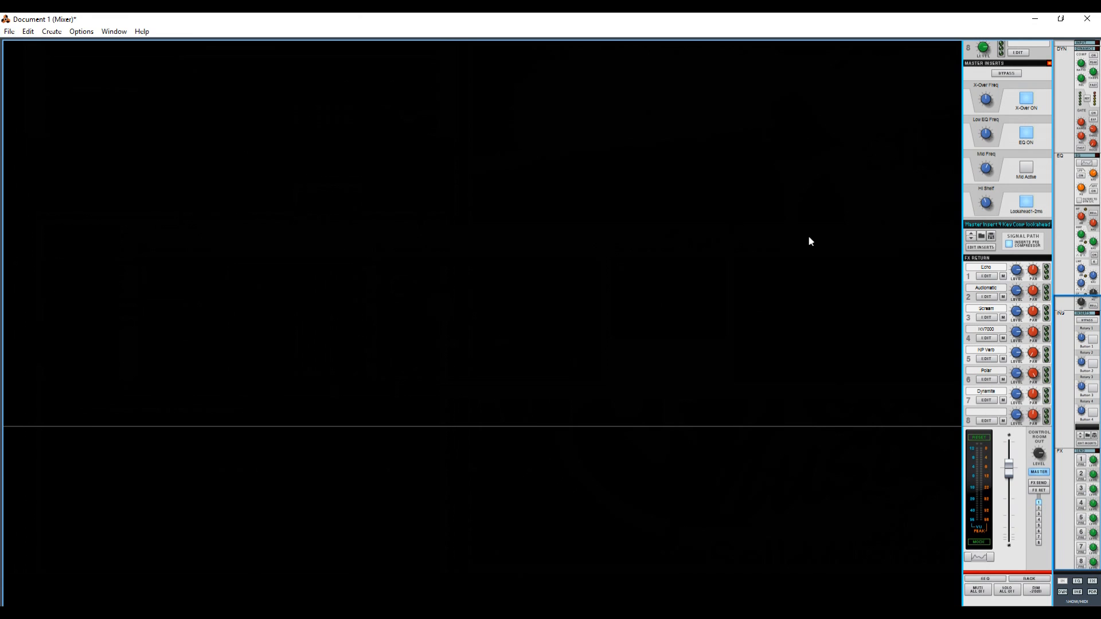
Return to the rack's rear and connect the second Spider Audio splitter output pair to the Equalizer's audio inputs
{"action": "key", "text": "F6"}
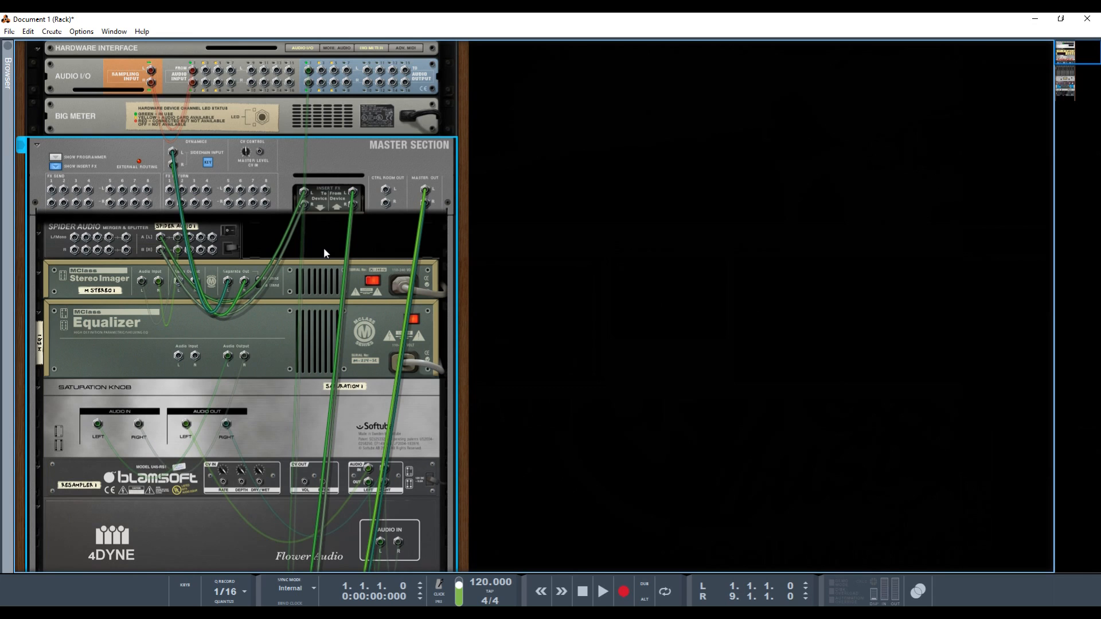
{"action": "left_click", "coordinate": [226, 236]}
{"action": "left_click_drag", "start_coordinate": [189, 239], "coordinate": [179, 360]}
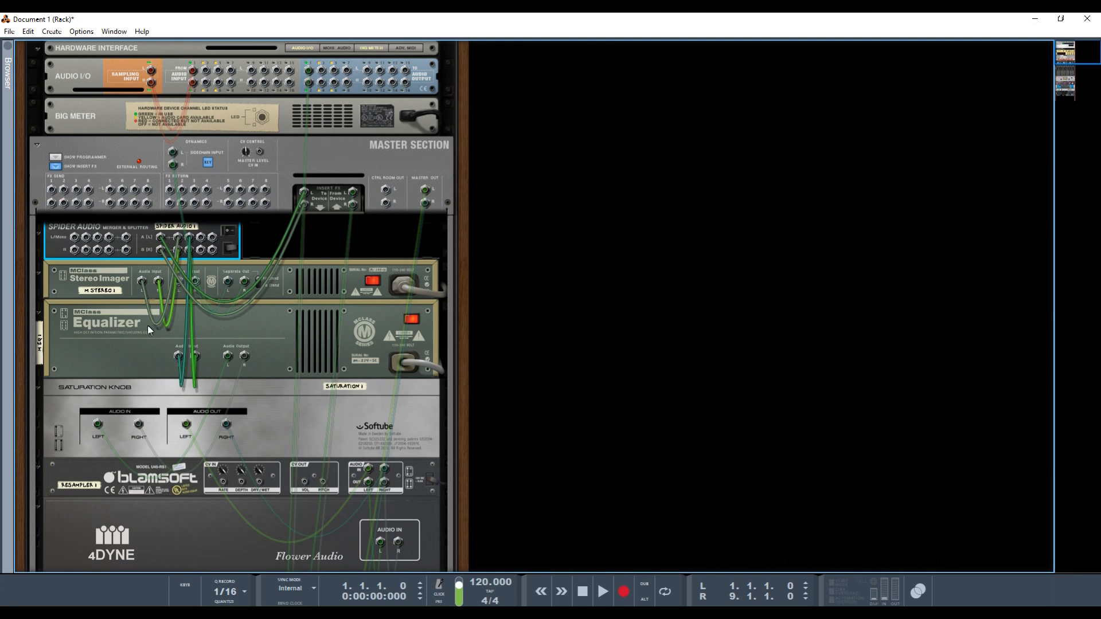
Switch the Equalizer from low cut to Param 1 and sweep that band's gain up to 18.0 dB and back to flat
{"action": "left_click", "coordinate": [305, 320]}
{"action": "key", "text": "Tab"}
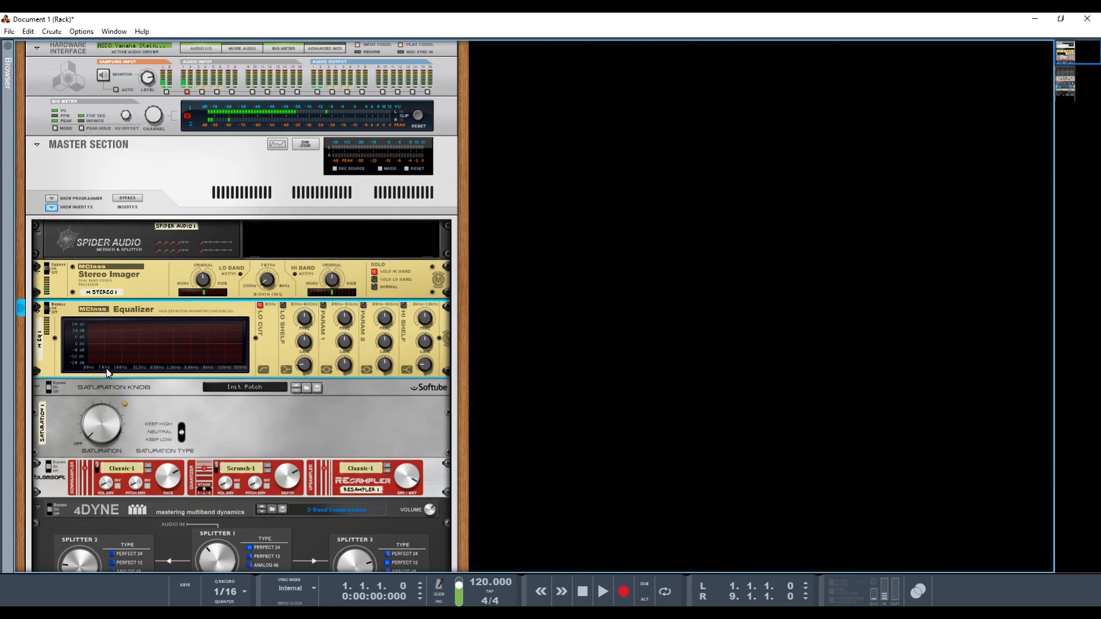
{"action": "left_click", "coordinate": [259, 305]}
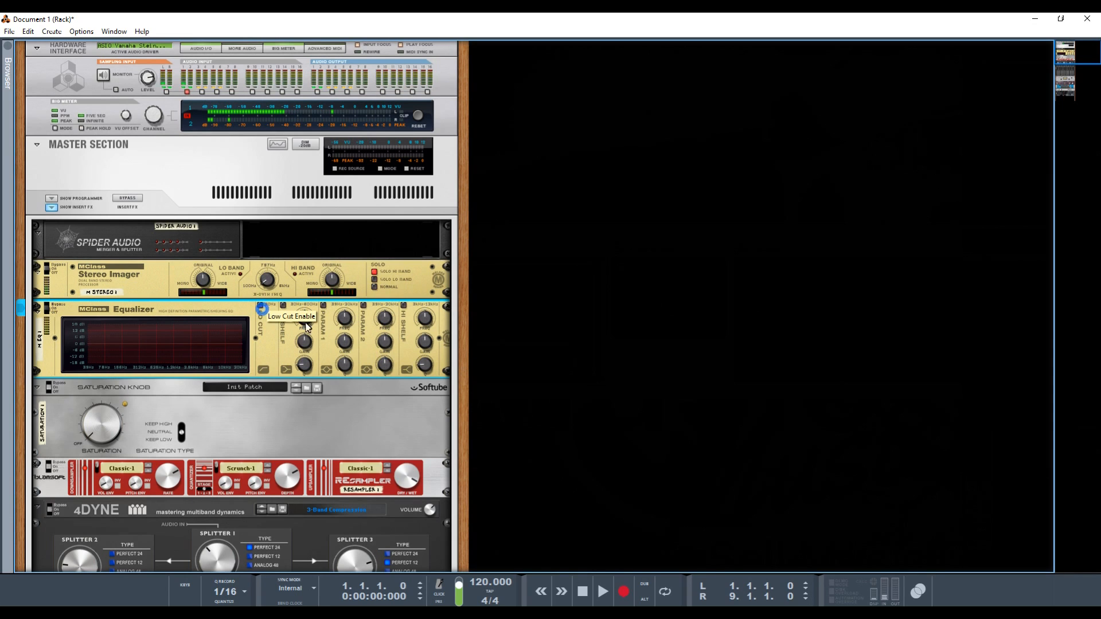
{"action": "left_click", "coordinate": [323, 305]}
{"action": "mouse_move", "coordinate": [345, 343]}
{"action": "left_mouse_down"}
{"action": "mouse_move", "coordinate": [348, 327]}
{"action": "mouse_move", "coordinate": [347, 336]}
{"action": "left_mouse_up"}
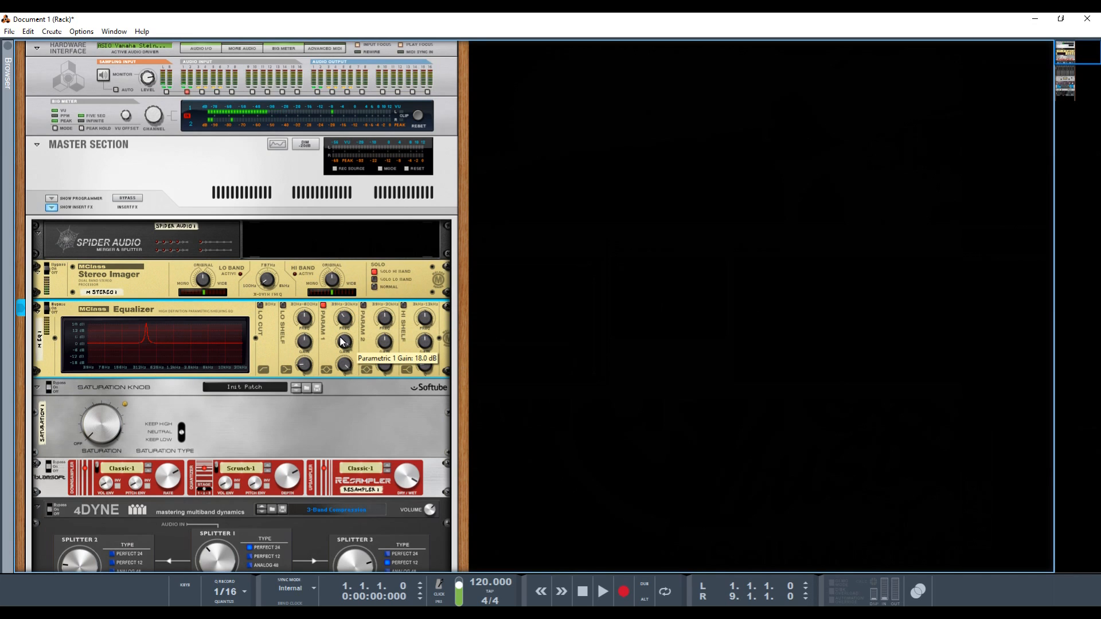
{"action": "left_click_drag", "start_coordinate": [341, 339], "coordinate": [334, 360]}
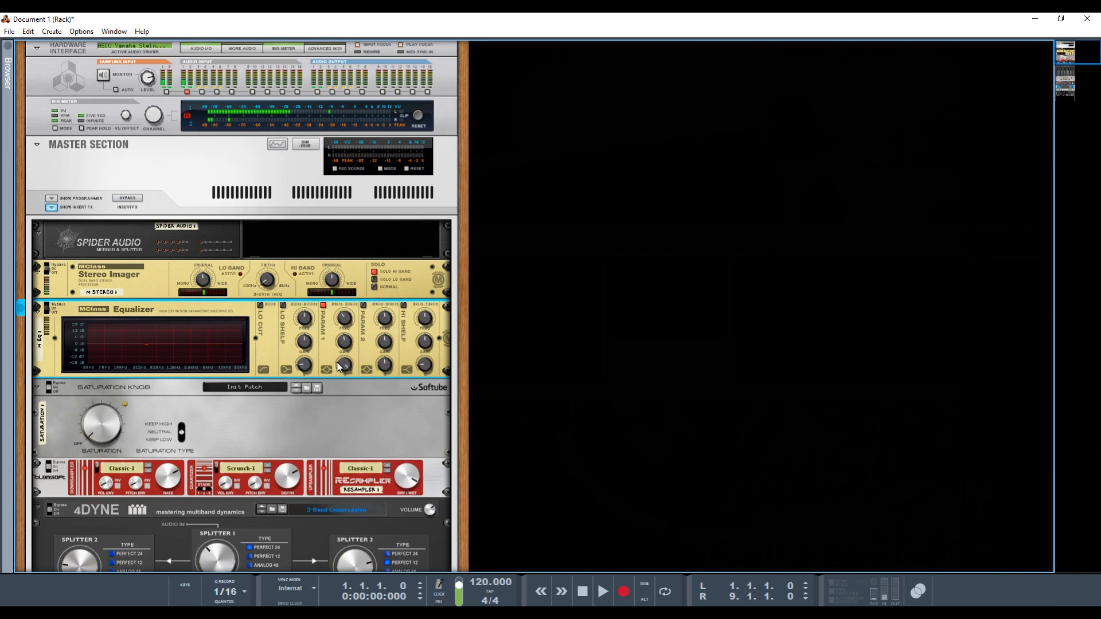
Review the Saturation Knob's saturation amount and the Resampler's dry/wet control
{"action": "scroll", "coordinate": [264, 424], "scroll_direction": "down", "scroll_amount": 2}
{"action": "left_click", "coordinate": [94, 397]}
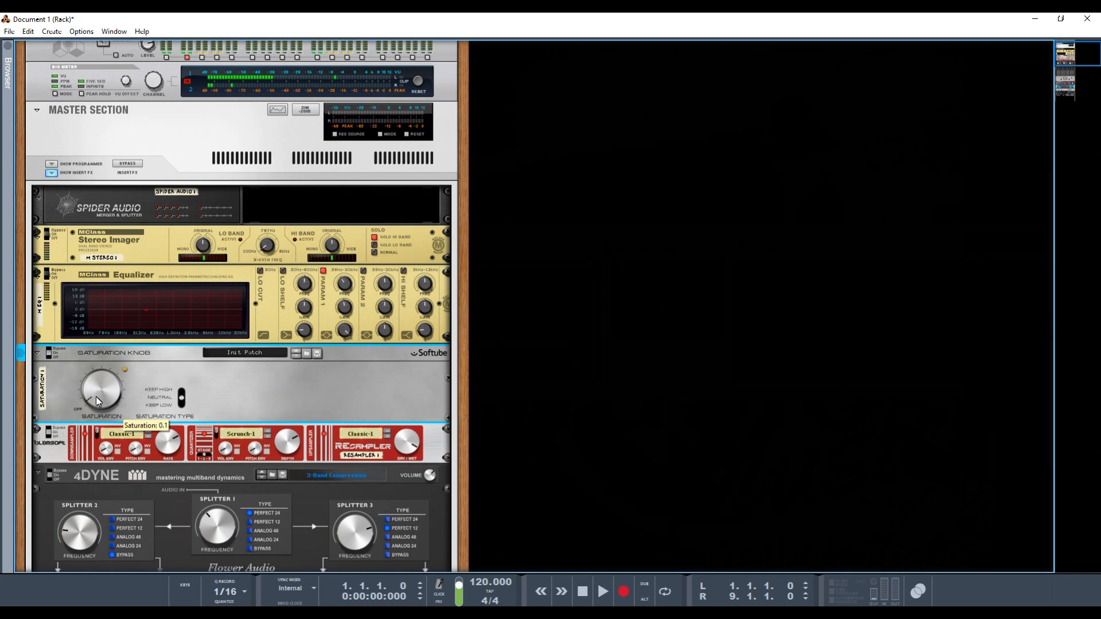
{"action": "left_click", "coordinate": [408, 442]}
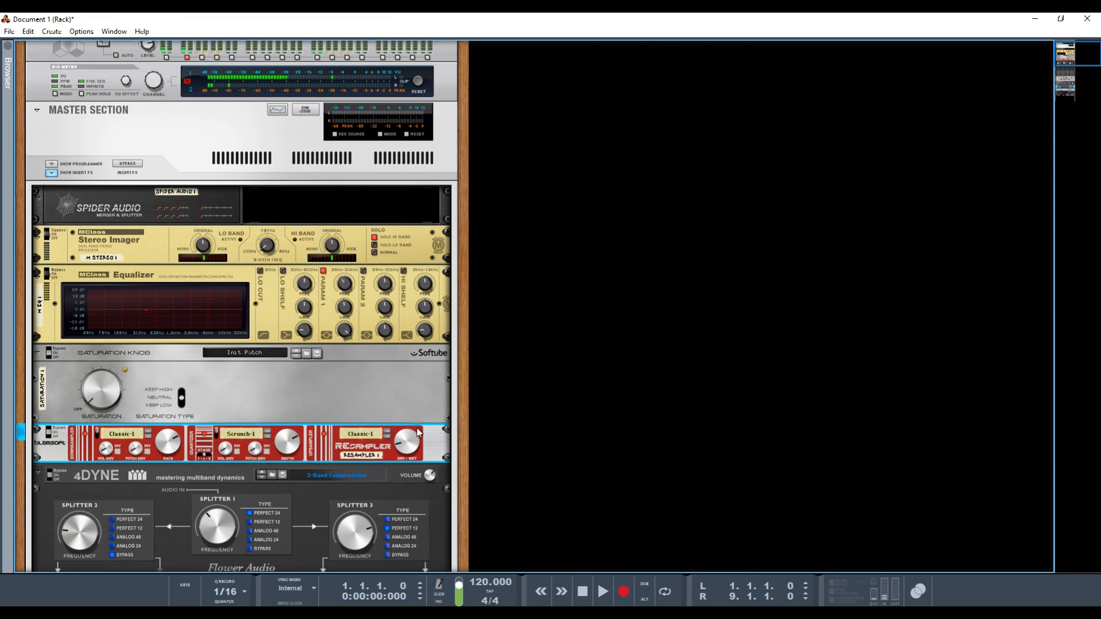
{"action": "left_click", "coordinate": [400, 374]}
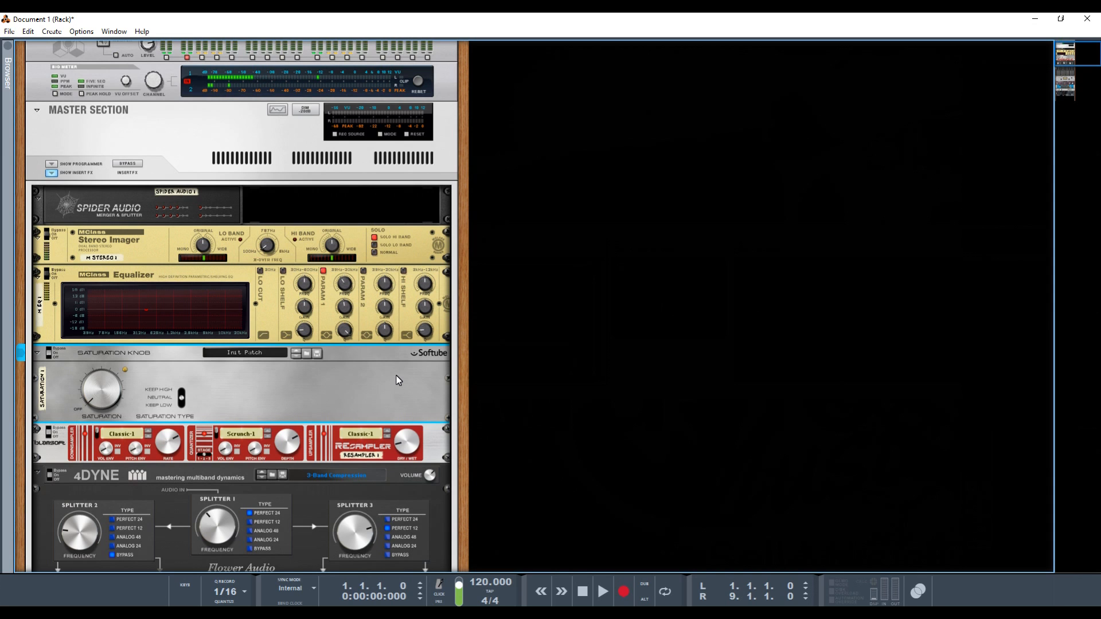
Examine the 4DYNE's splitters and four compressor bands, and the Cakewalk leveling amplifier's peak reduction control
{"action": "scroll", "coordinate": [384, 436], "scroll_direction": "down", "scroll_amount": 3}
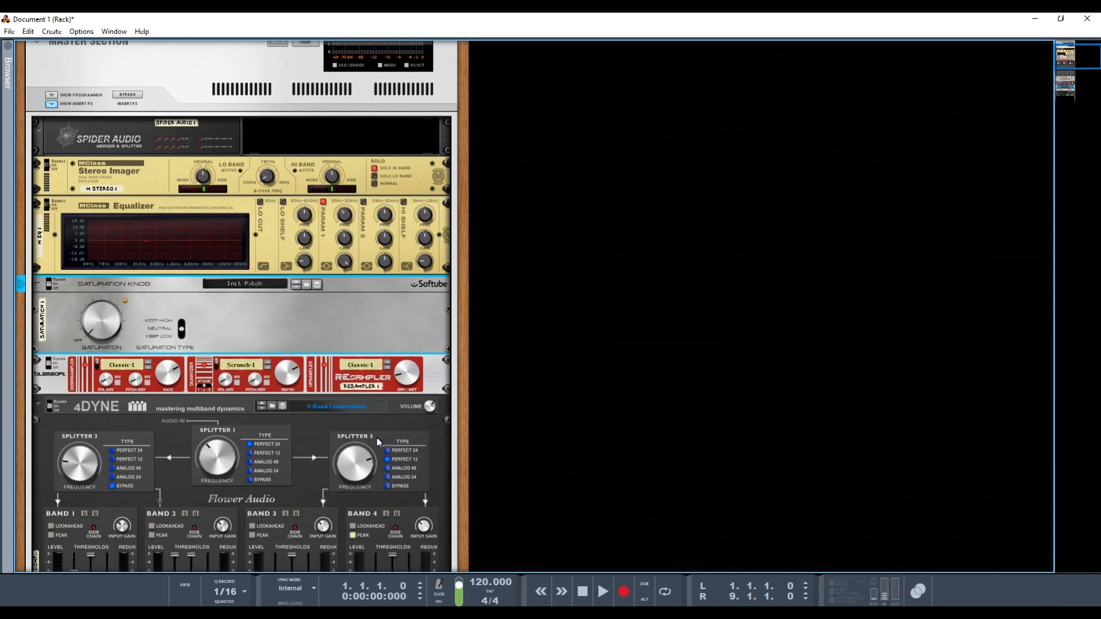
{"action": "scroll", "coordinate": [299, 450], "scroll_direction": "down", "scroll_amount": 4}
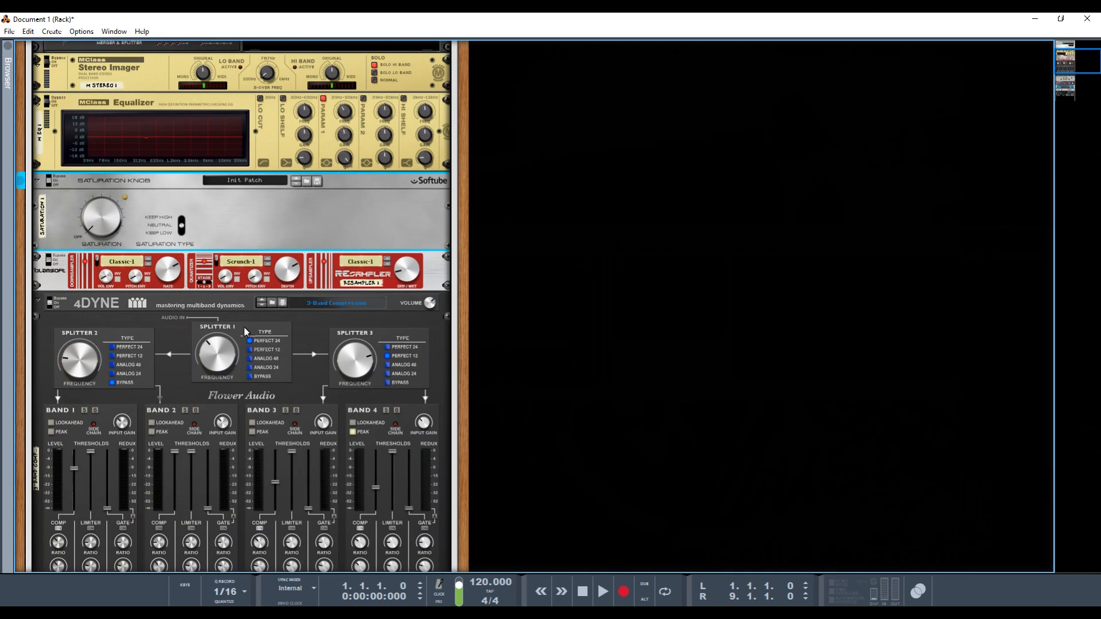
{"action": "scroll", "coordinate": [287, 340], "scroll_direction": "down", "scroll_amount": 3}
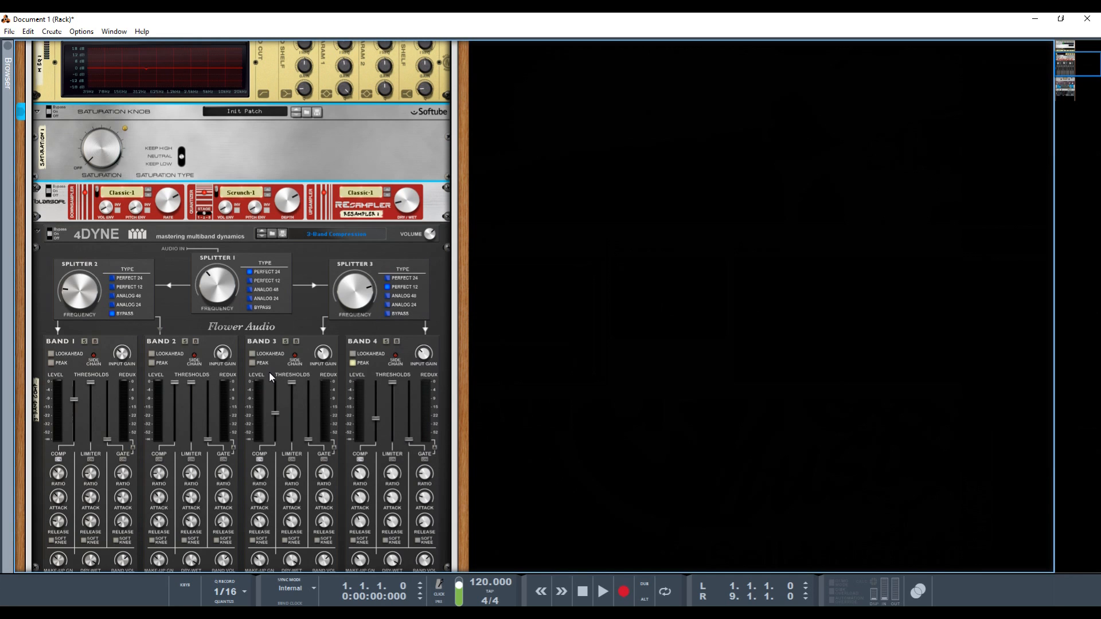
{"action": "scroll", "coordinate": [139, 311], "scroll_direction": "down", "scroll_amount": 6}
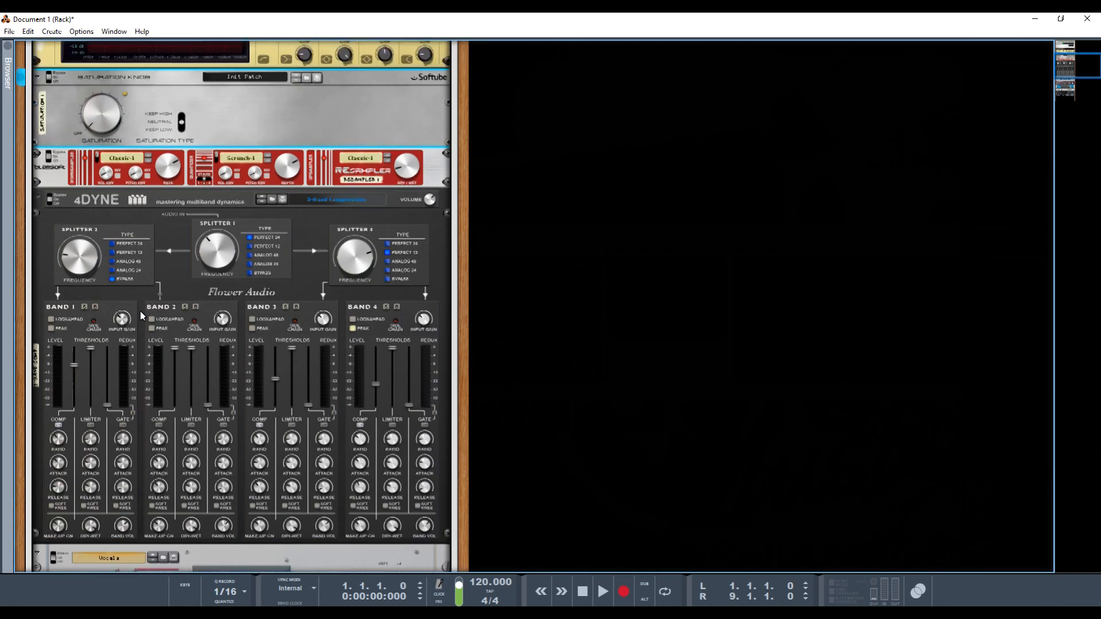
{"action": "left_click", "coordinate": [225, 390]}
{"action": "left_click_drag", "start_coordinate": [323, 450], "coordinate": [319, 459]}
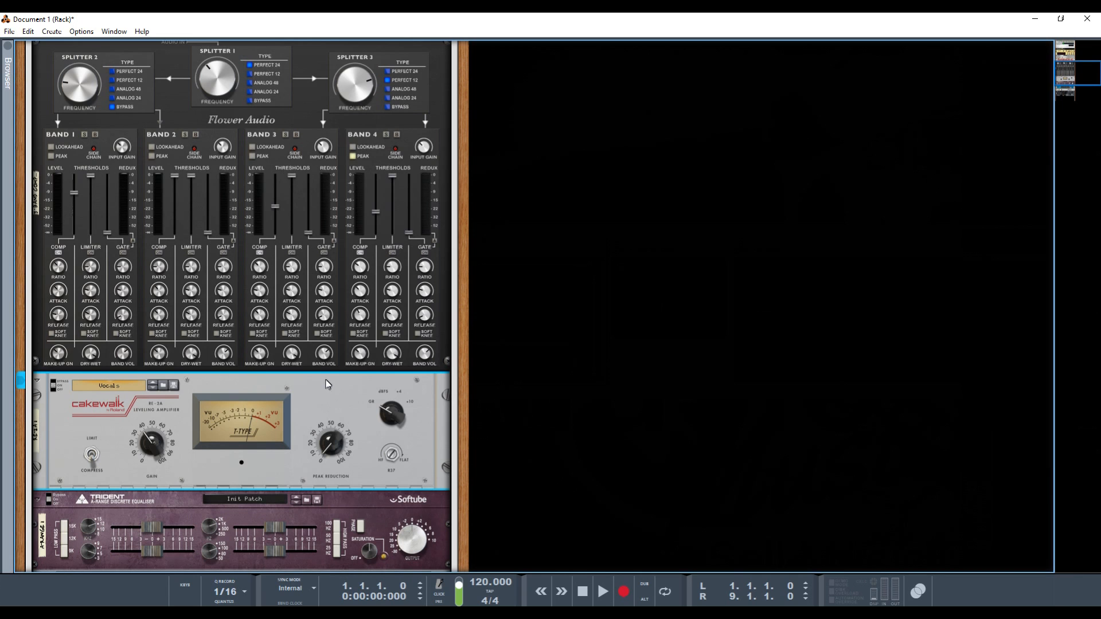
Raise the Low Mid Gain to 1.9 dB on the Trident A-Range equaliser
{"action": "scroll", "coordinate": [113, 406], "scroll_direction": "down", "scroll_amount": 3}
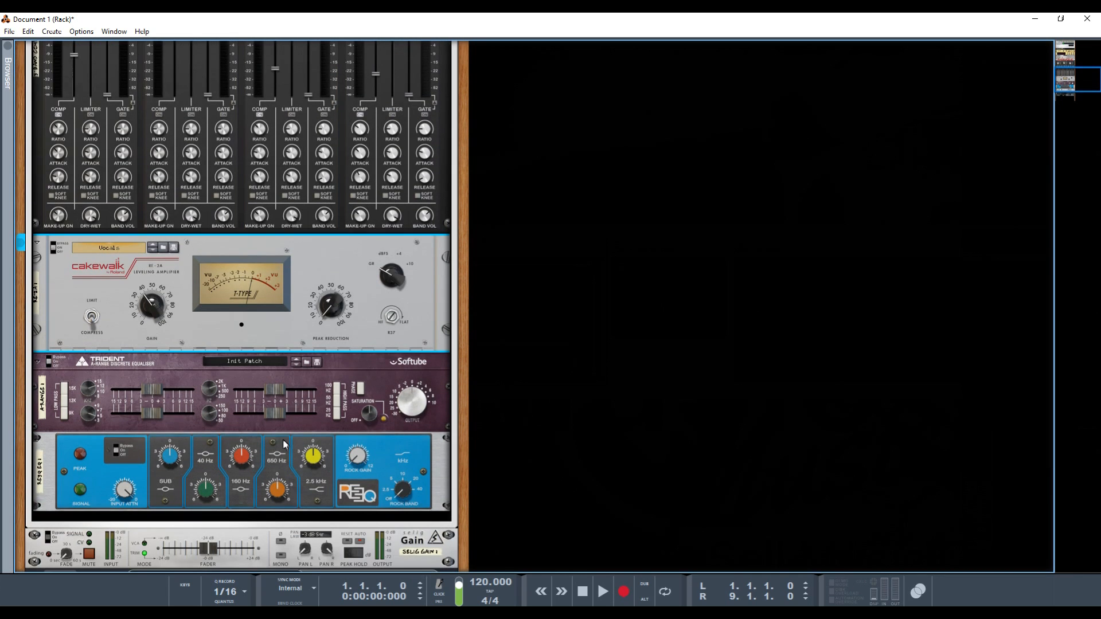
{"action": "left_click", "coordinate": [113, 369]}
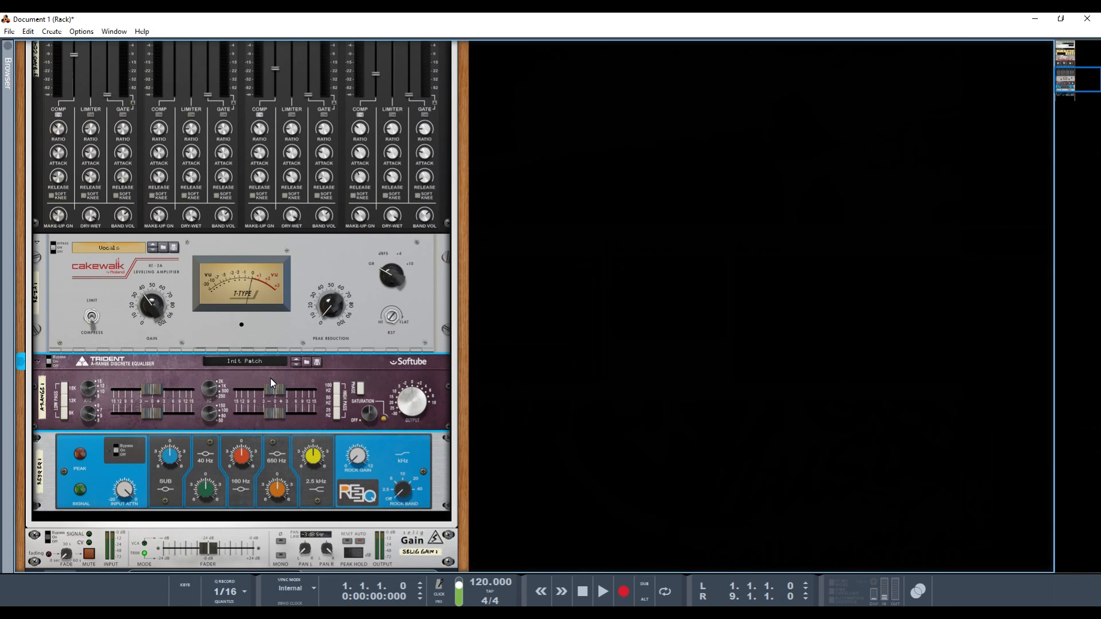
{"action": "mouse_move", "coordinate": [272, 392]}
{"action": "left_mouse_down"}
{"action": "mouse_move", "coordinate": [281, 391]}
{"action": "mouse_move", "coordinate": [262, 415]}
{"action": "mouse_move", "coordinate": [275, 409]}
{"action": "left_mouse_up"}
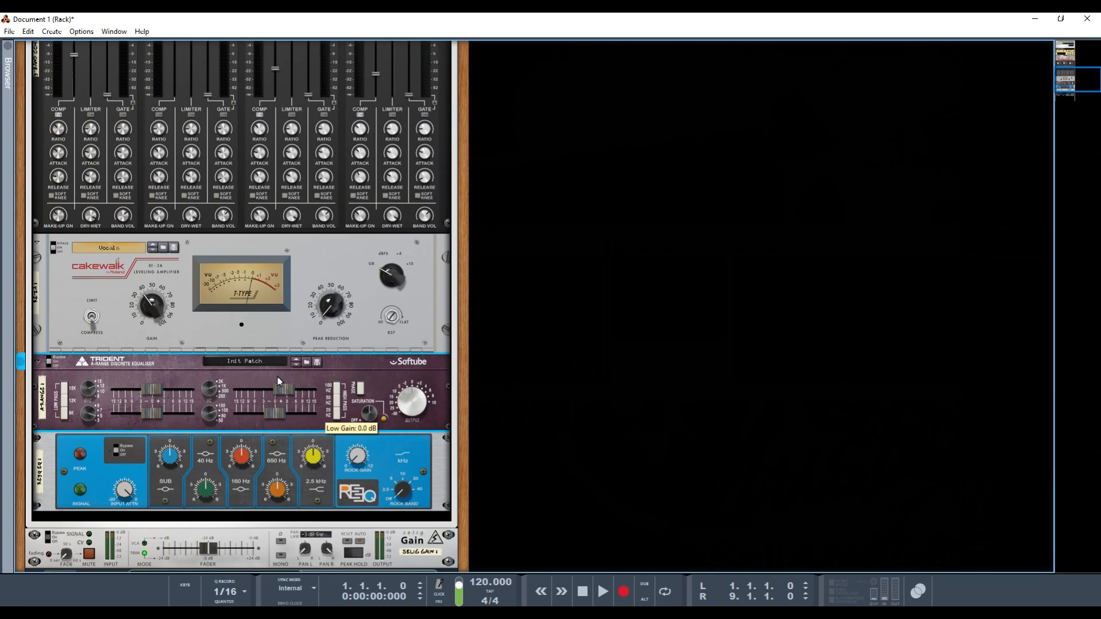
{"action": "mouse_move", "coordinate": [285, 389]}
{"action": "left_mouse_down"}
{"action": "mouse_move", "coordinate": [294, 381]}
{"action": "mouse_move", "coordinate": [274, 387]}
{"action": "mouse_move", "coordinate": [284, 385]}
{"action": "left_mouse_up"}
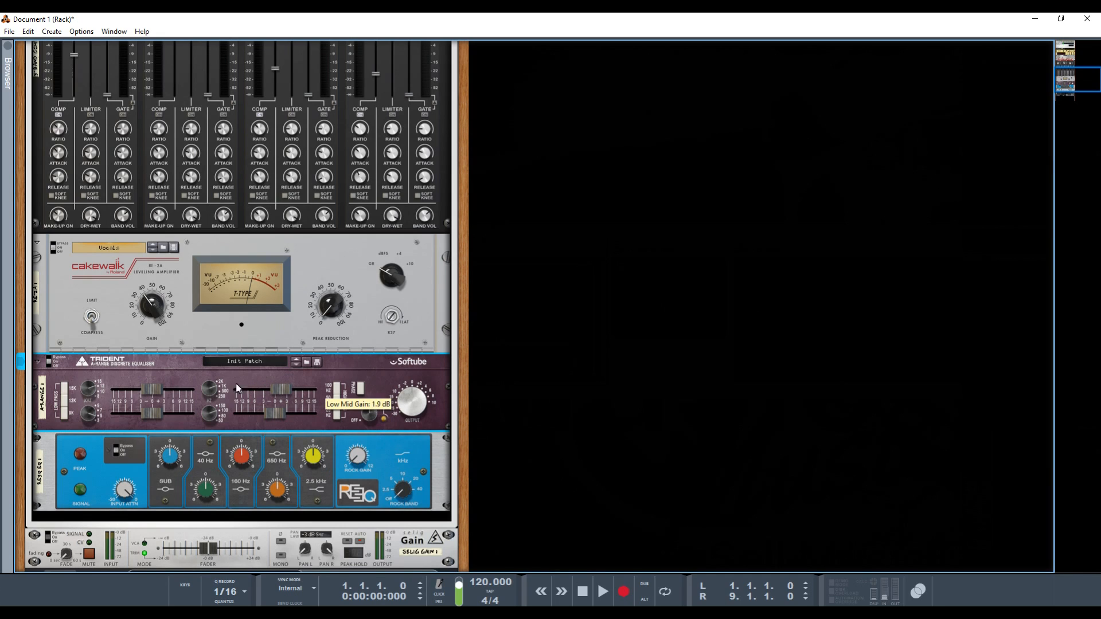
Review the Trident A-Range equaliser's gain and frequency controls and the blue equaliser's Rock Band control
{"action": "left_click_drag", "start_coordinate": [209, 386], "coordinate": [208, 395]}
{"action": "scroll", "coordinate": [208, 395], "scroll_direction": "up", "scroll_amount": 1}
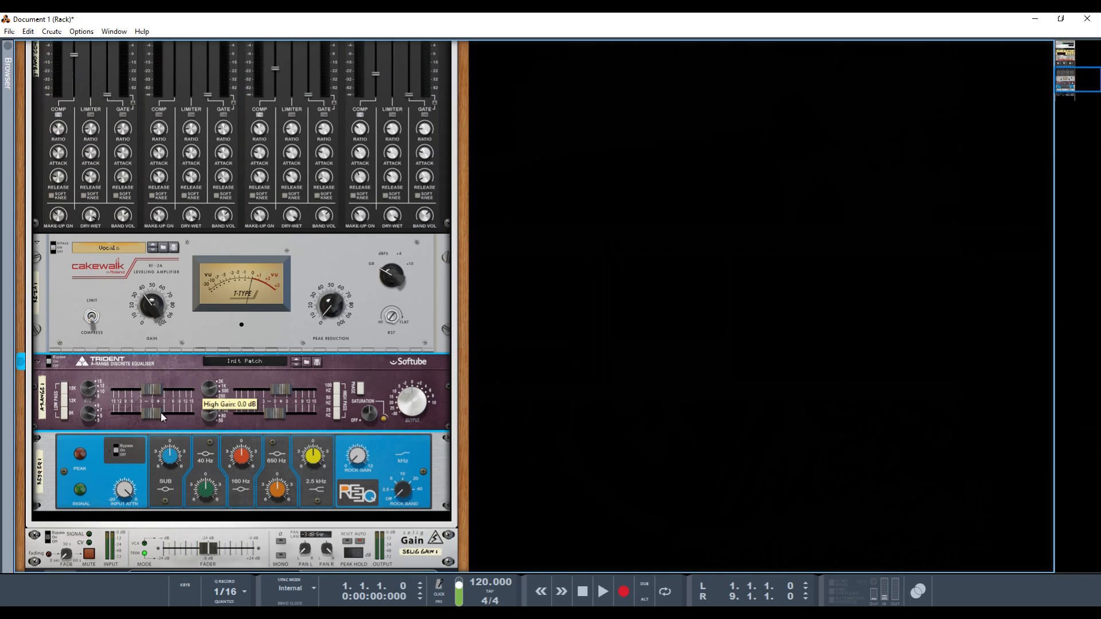
{"action": "left_click", "coordinate": [383, 489]}
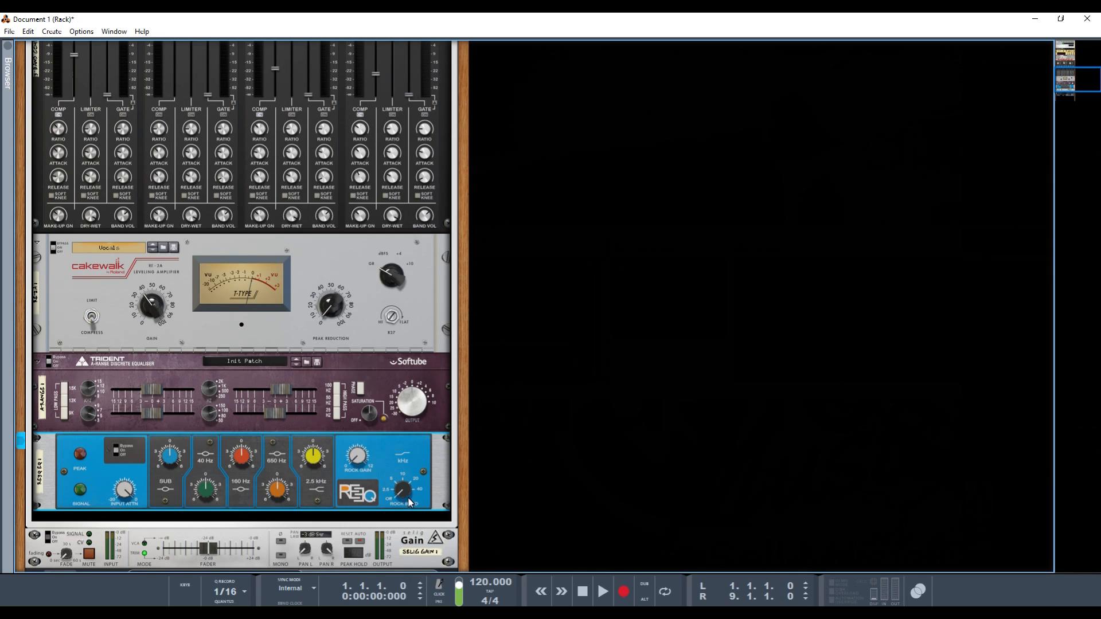
{"action": "mouse_move", "coordinate": [400, 489]}
Hide the insert effects of the Master Section so that only the devices following it remain in the rack
{"action": "scroll", "coordinate": [403, 492], "scroll_direction": "up", "scroll_amount": 1}
{"action": "scroll", "coordinate": [284, 466], "scroll_direction": "up", "scroll_amount": 8}
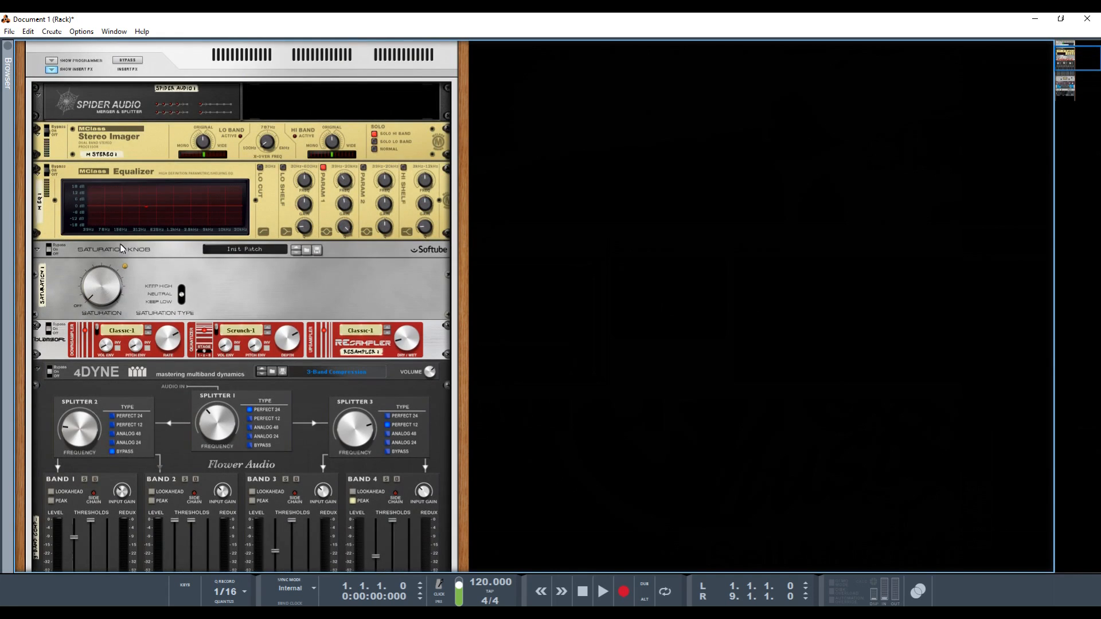
{"action": "scroll", "coordinate": [114, 229], "scroll_direction": "up", "scroll_amount": 3}
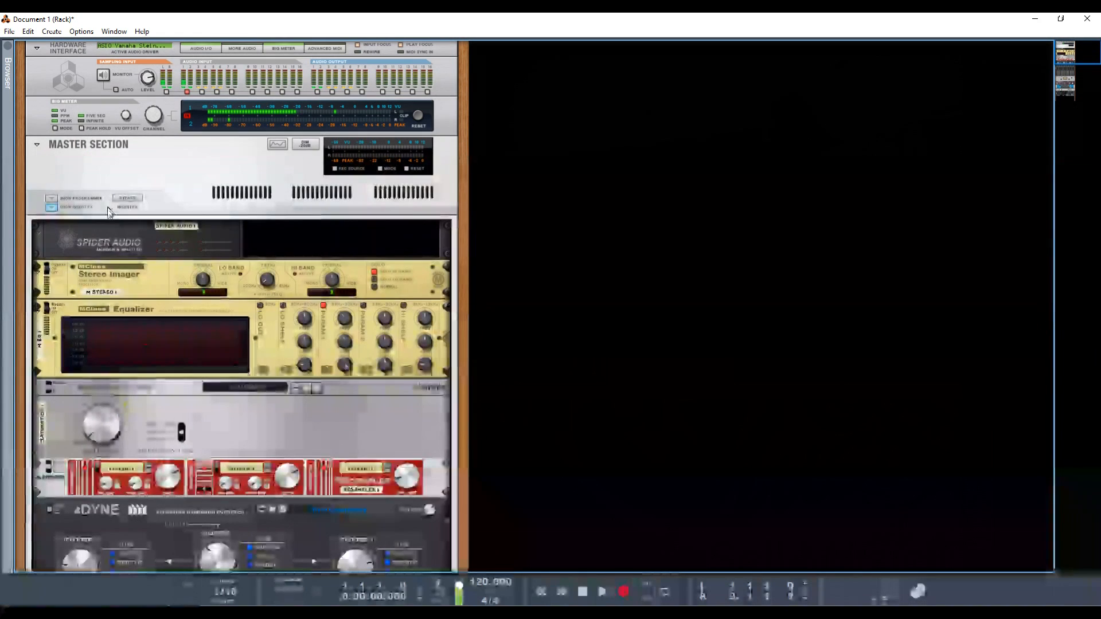
{"action": "left_click", "coordinate": [50, 209]}
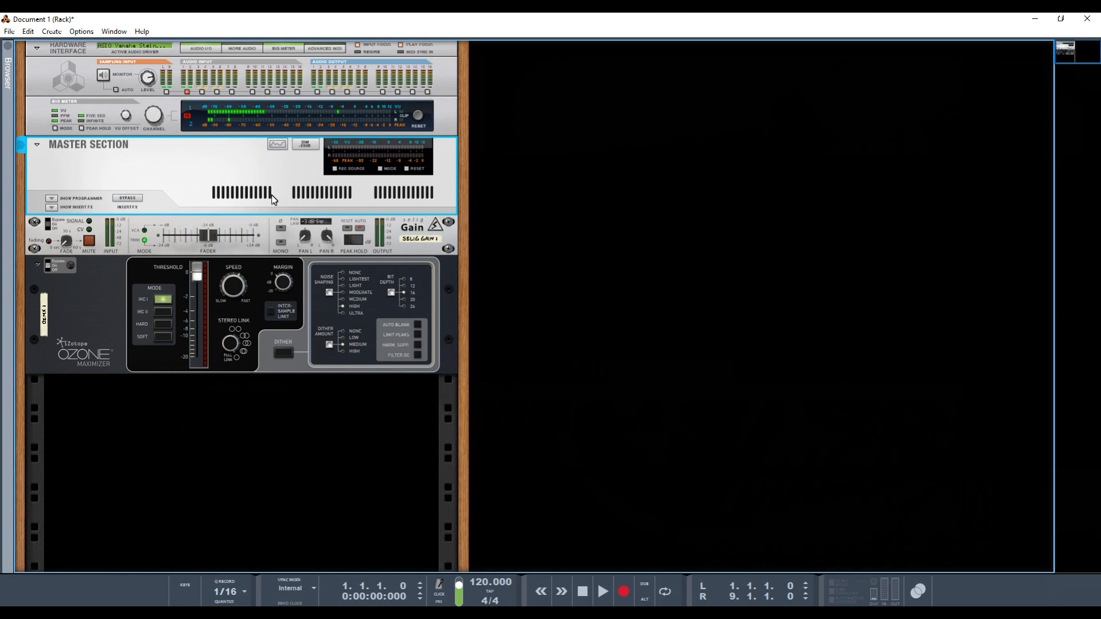
Move the Selig Gain below the Ozone Maximizer with automatic cable re-routing, and check the resulting signal path on the rack's rear
{"action": "key", "text": "Tab"}
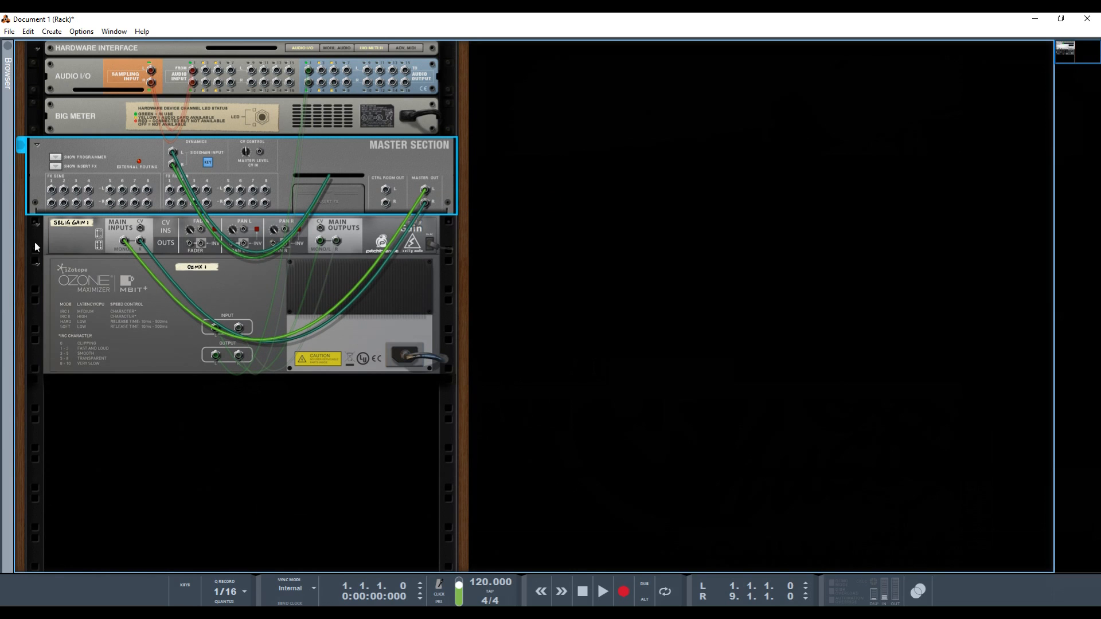
{"action": "left_click", "coordinate": [75, 310]}
{"action": "left_click", "coordinate": [391, 236]}
{"action": "left_click_drag", "start_coordinate": [391, 236], "coordinate": [381, 363]}
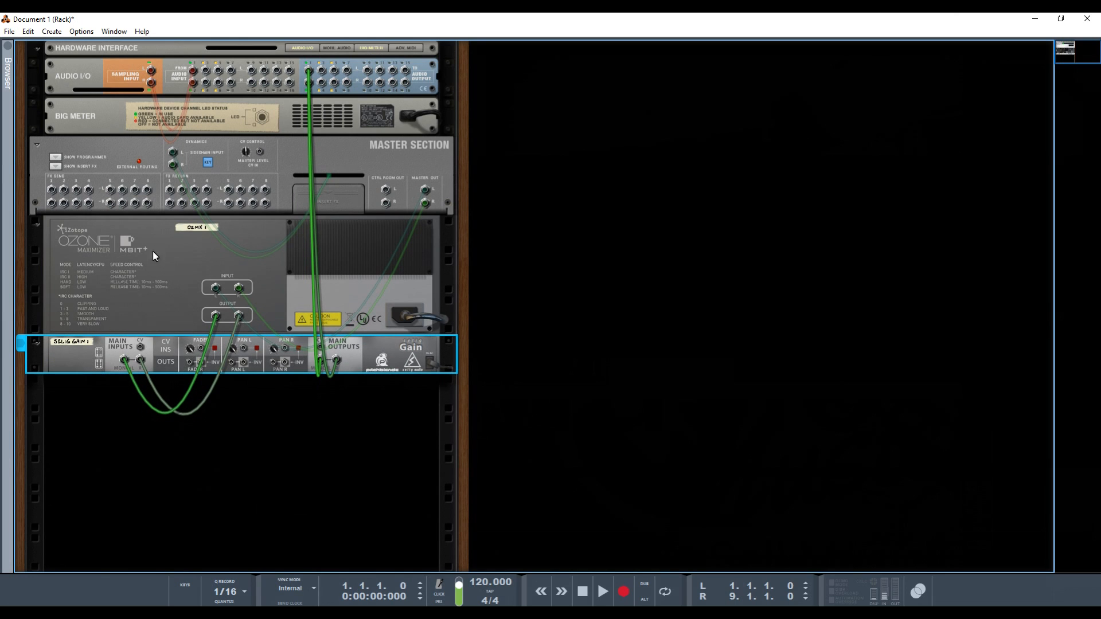
{"action": "left_click", "coordinate": [453, 171]}
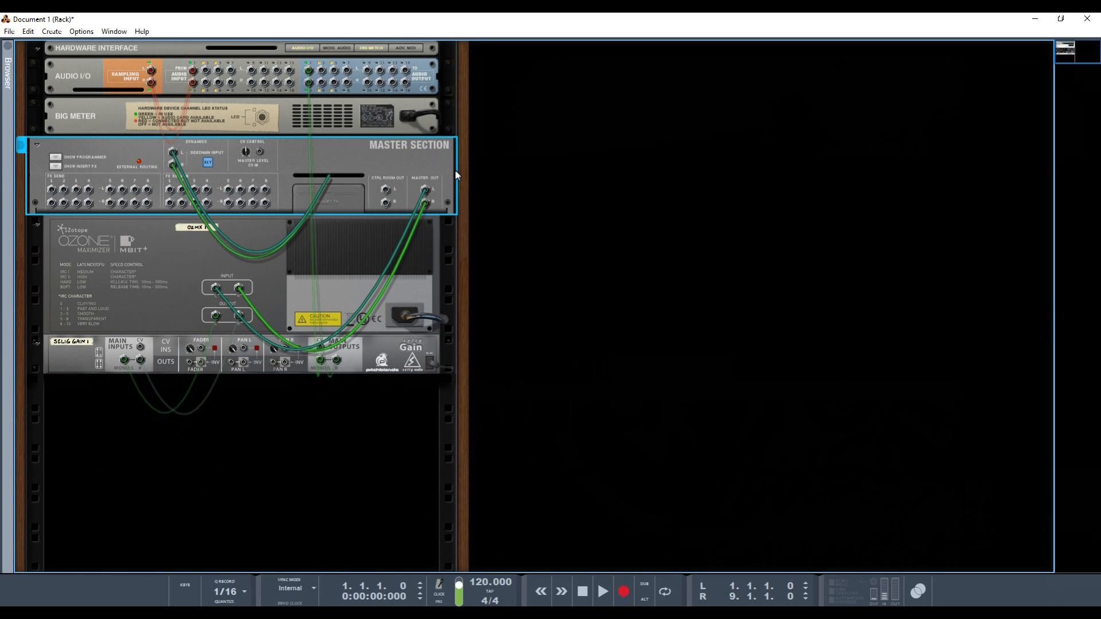
{"action": "left_click", "coordinate": [125, 272]}
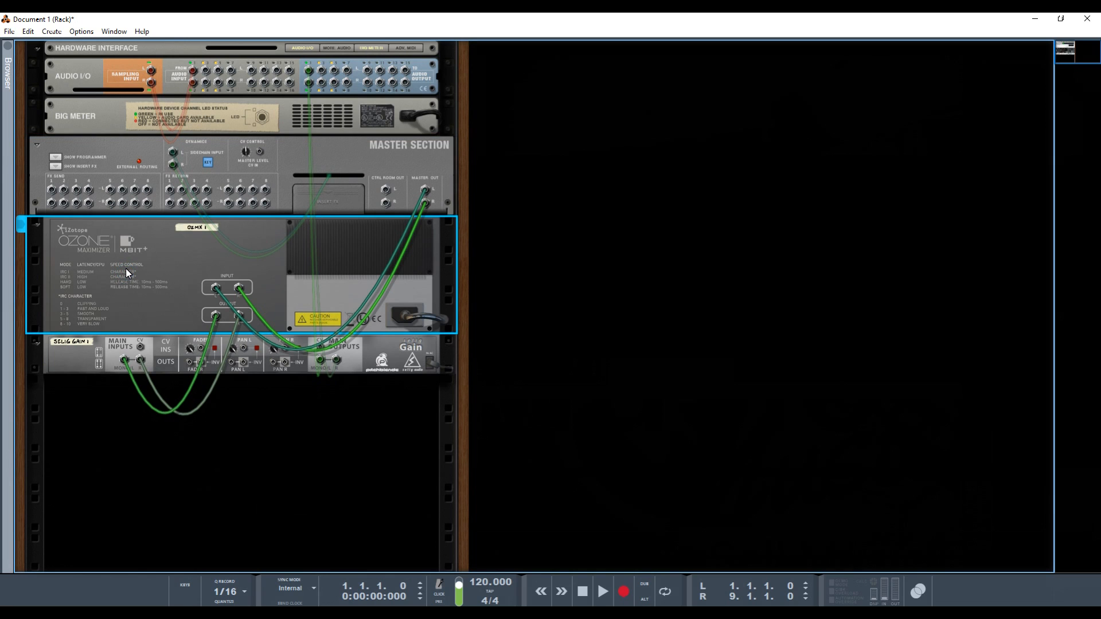
Lower the Ozone Maximizer's threshold to about -10 dB and enable its dither
{"action": "key", "text": "Tab"}
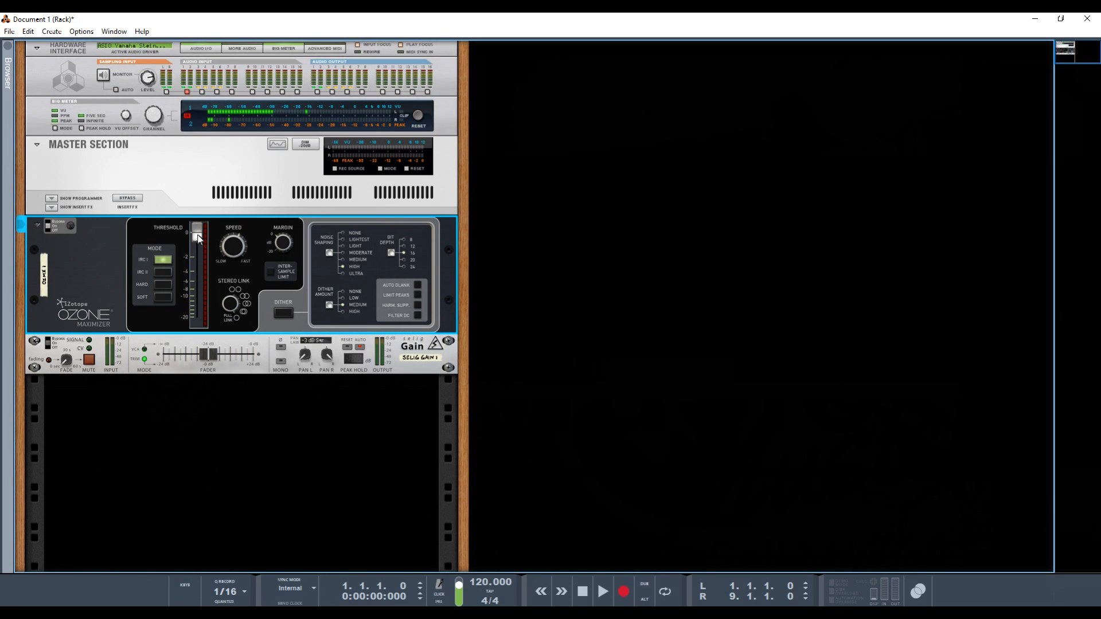
{"action": "left_click_drag", "start_coordinate": [200, 233], "coordinate": [206, 287]}
{"action": "left_click", "coordinate": [285, 314]}
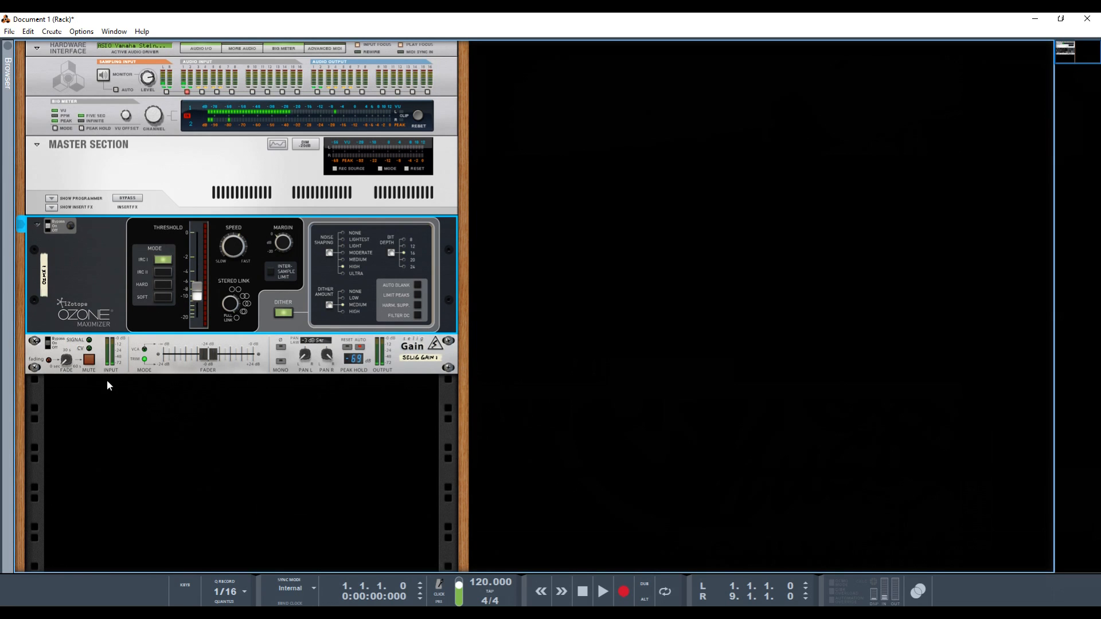
Check the Selig Gain's output cabling on the rack's rear and test its mono switch by turning it on and back off
{"action": "key", "text": "Tab"}
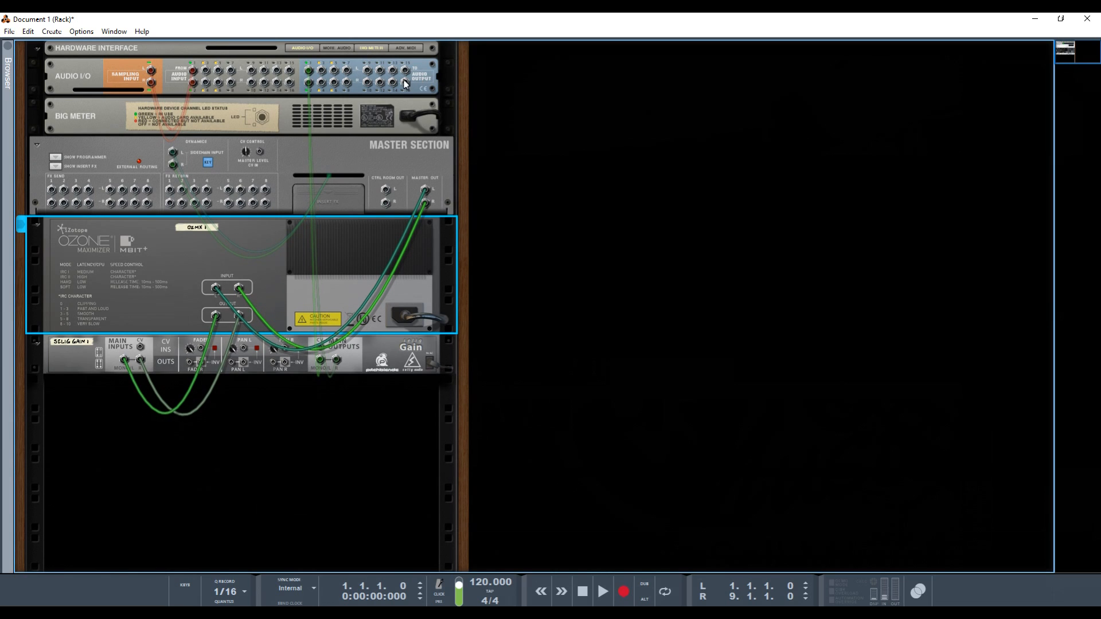
{"action": "key", "text": "Tab"}
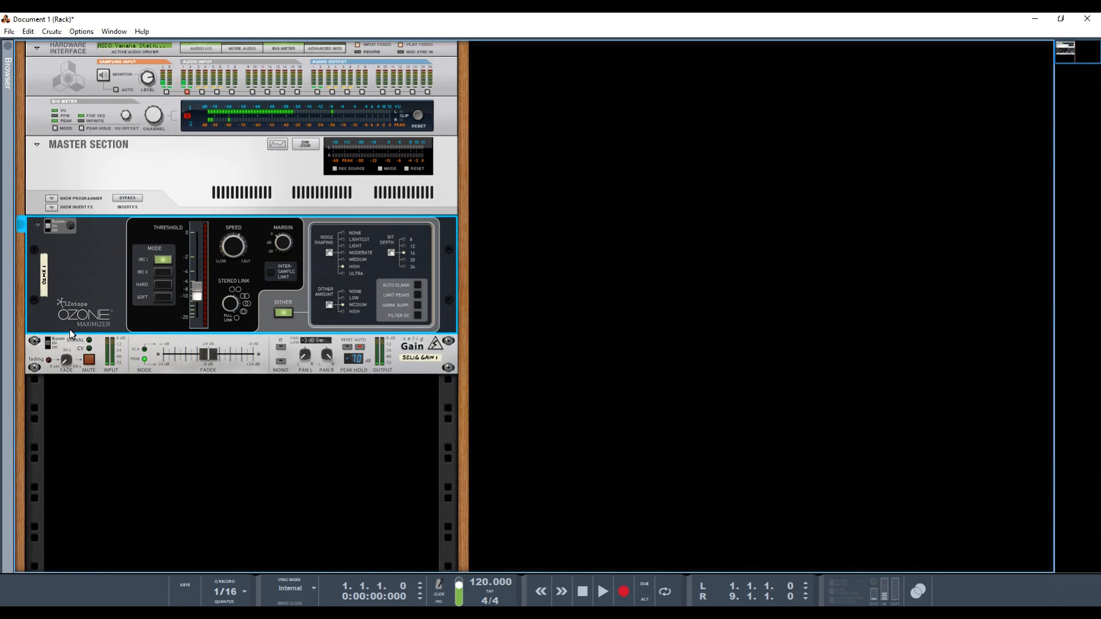
{"action": "left_click", "coordinate": [393, 367]}
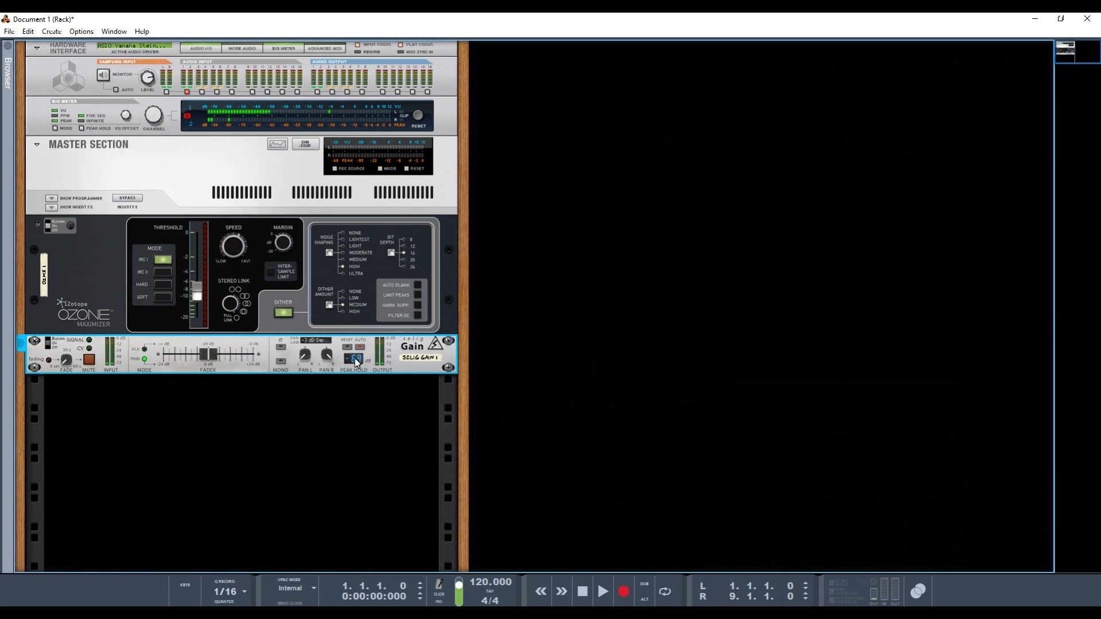
{"action": "left_click", "coordinate": [279, 363]}
{"action": "left_click", "coordinate": [280, 362]}
{"action": "mouse_move", "coordinate": [309, 361]}
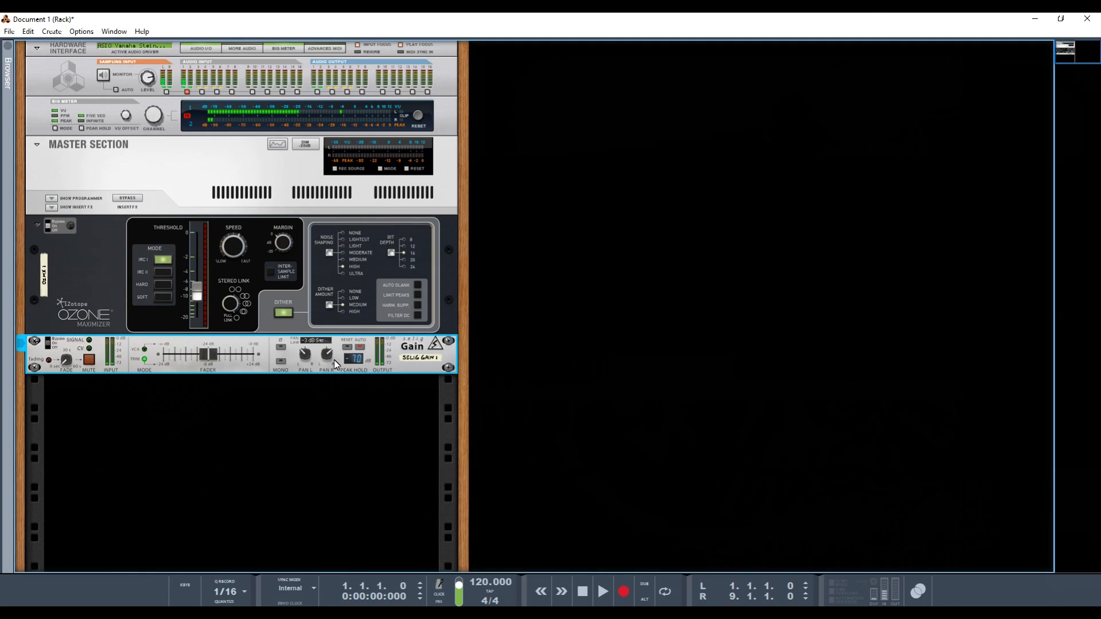